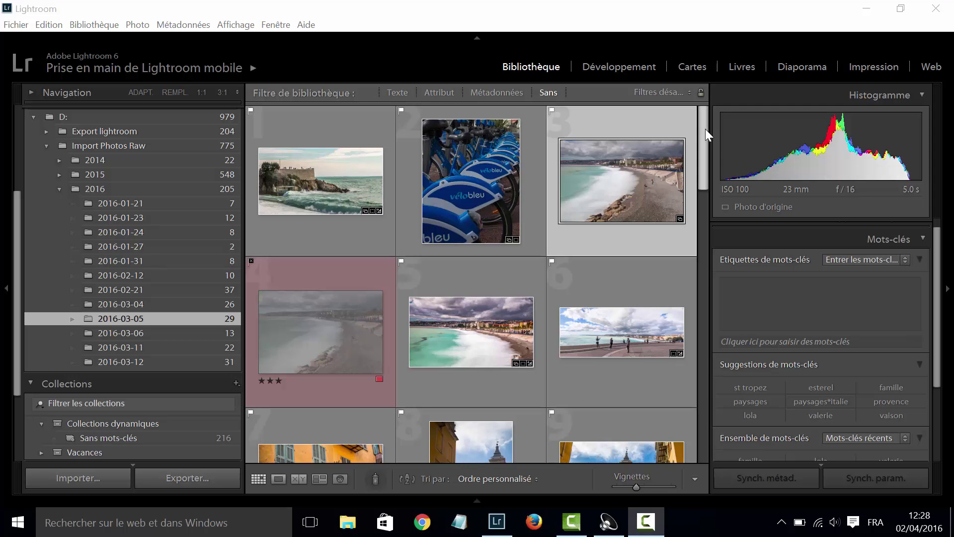
Switch the Library to full-screen mode with the menu bar (Plein écran avec barre de menus).
mouse_move(706, 129)
left_mouse_down()
mouse_move(705, 148)
mouse_move(702, 124)
left_mouse_up()
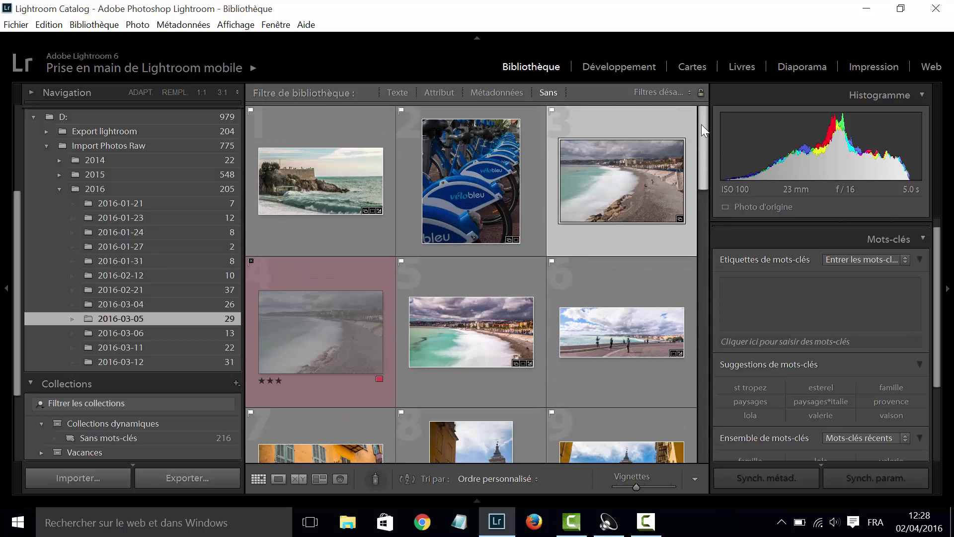
left_click(275, 23)
mouse_move(315, 79)
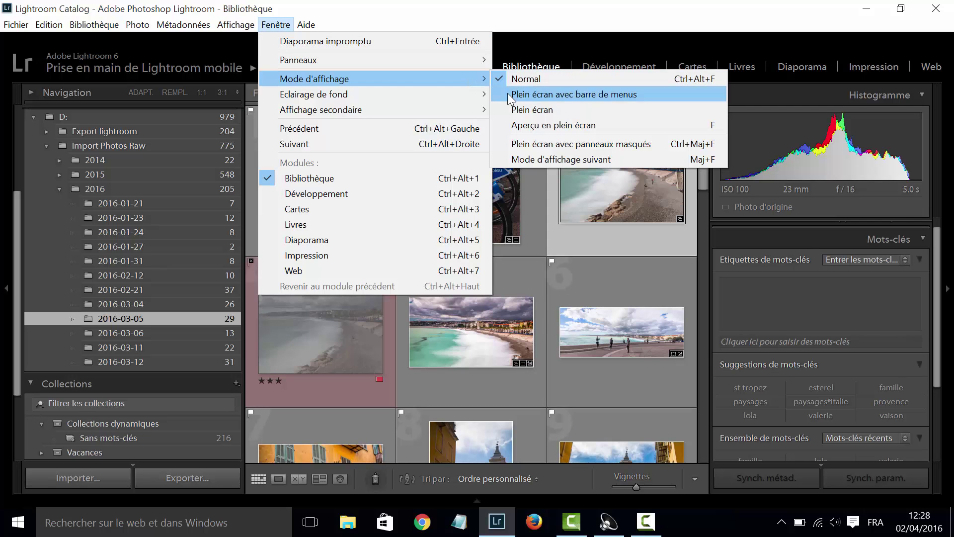
left_click(508, 94)
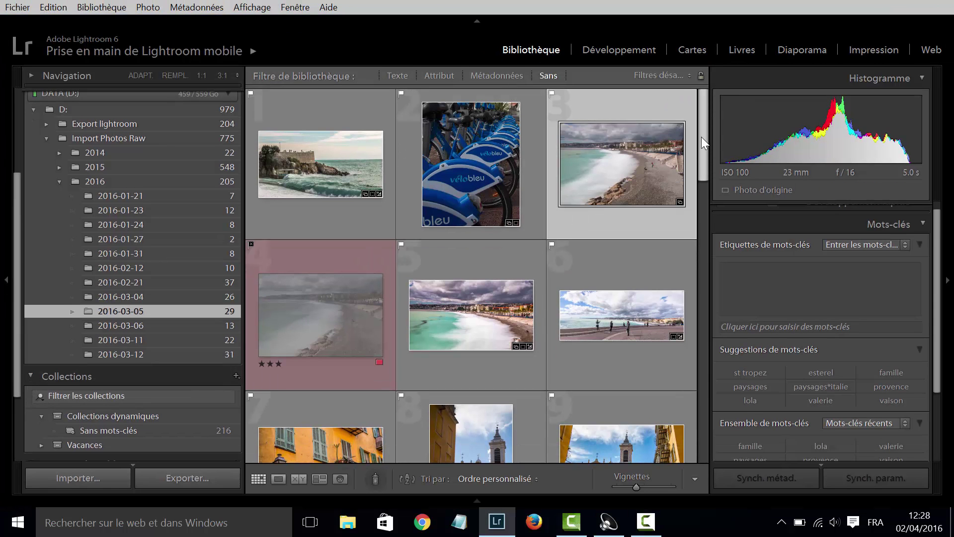
mouse_move(470, 164)
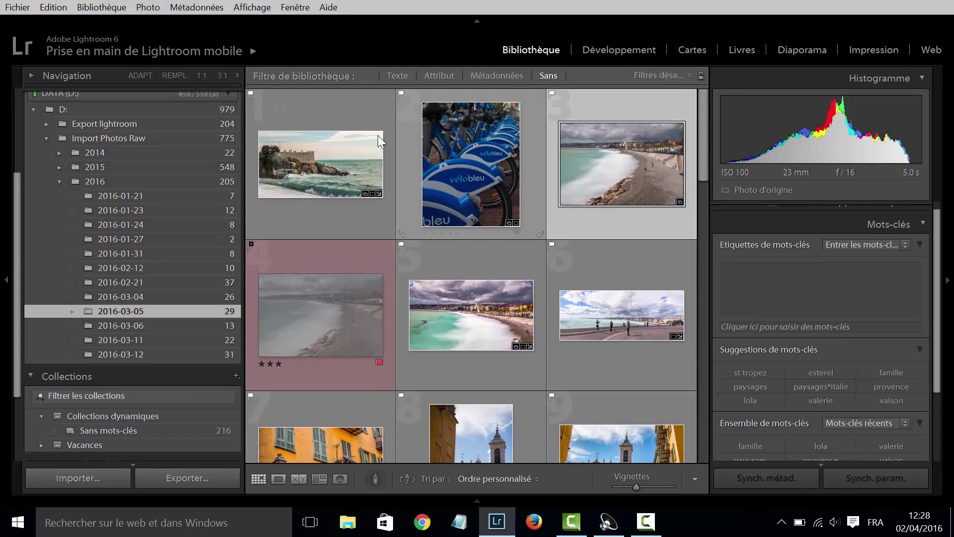
Select the first photo and briefly try its keyword entry box.
left_click(324, 163)
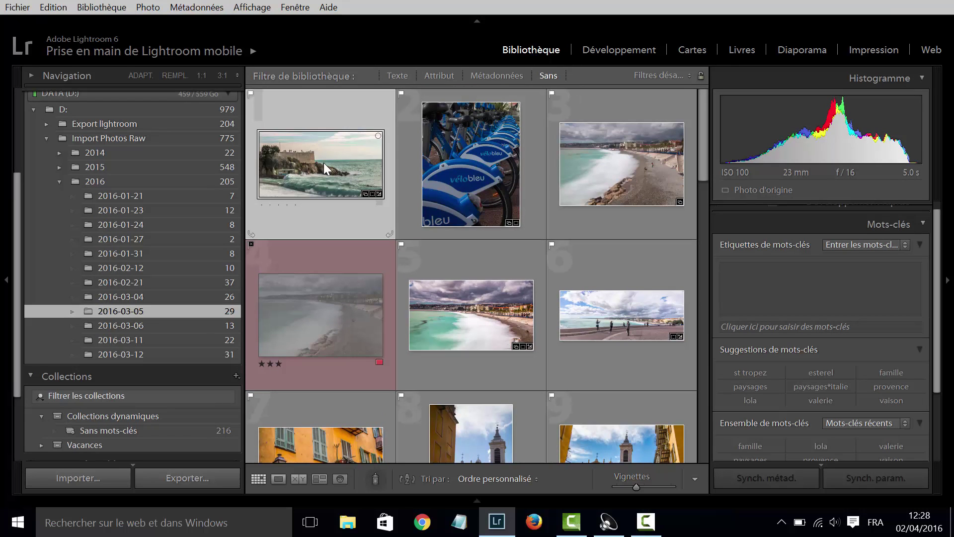
left_click(753, 266)
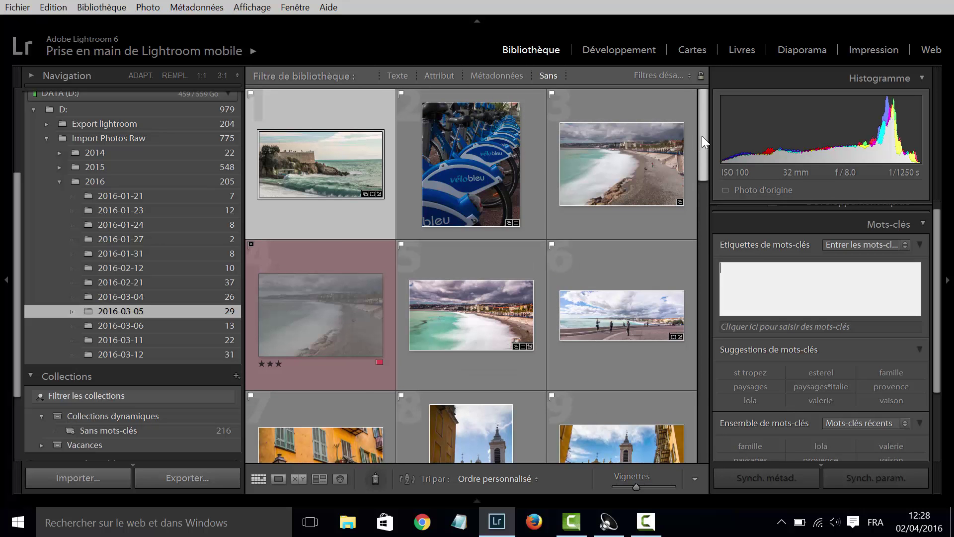
mouse_move(701, 136)
left_mouse_down()
mouse_move(697, 405)
mouse_move(702, 102)
left_mouse_up()
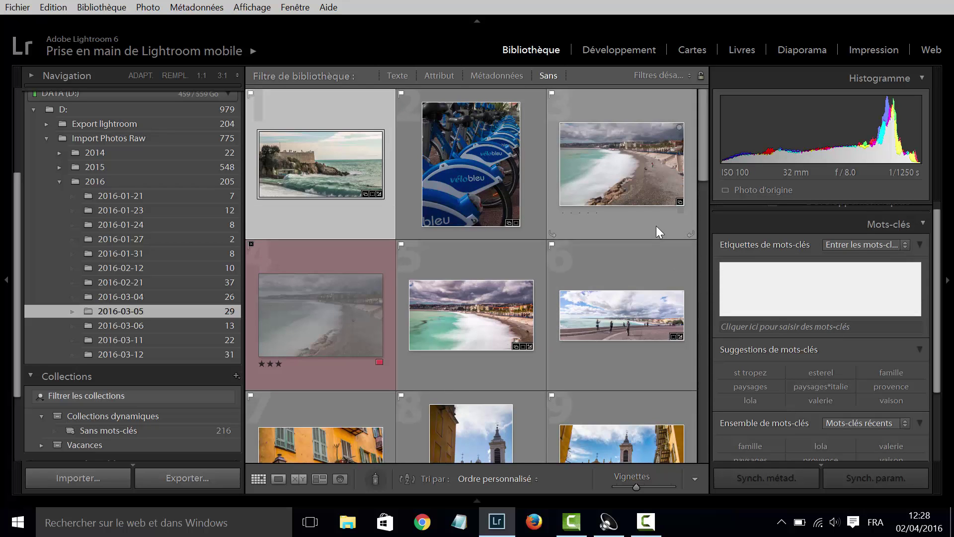
left_click(323, 100)
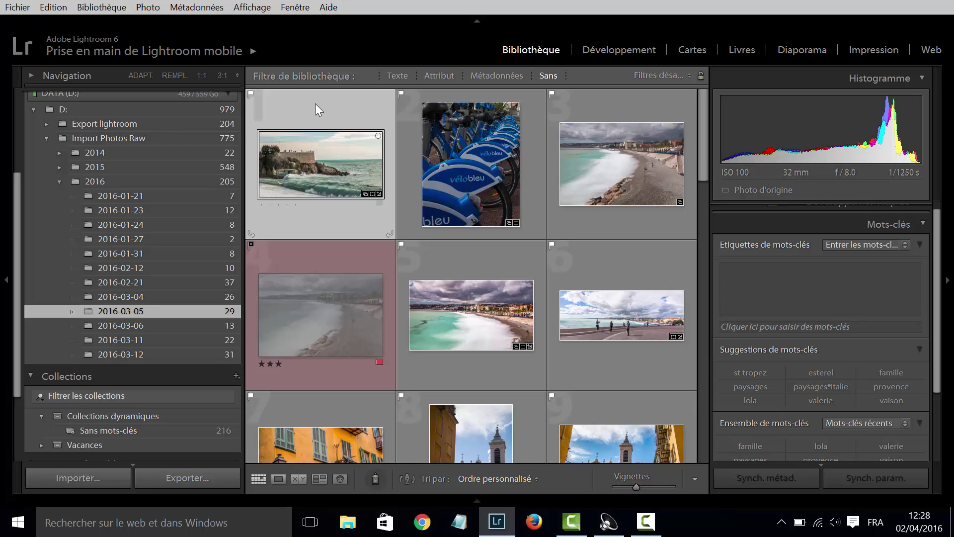
left_click(315, 103, "ctrl")
left_click(316, 104)
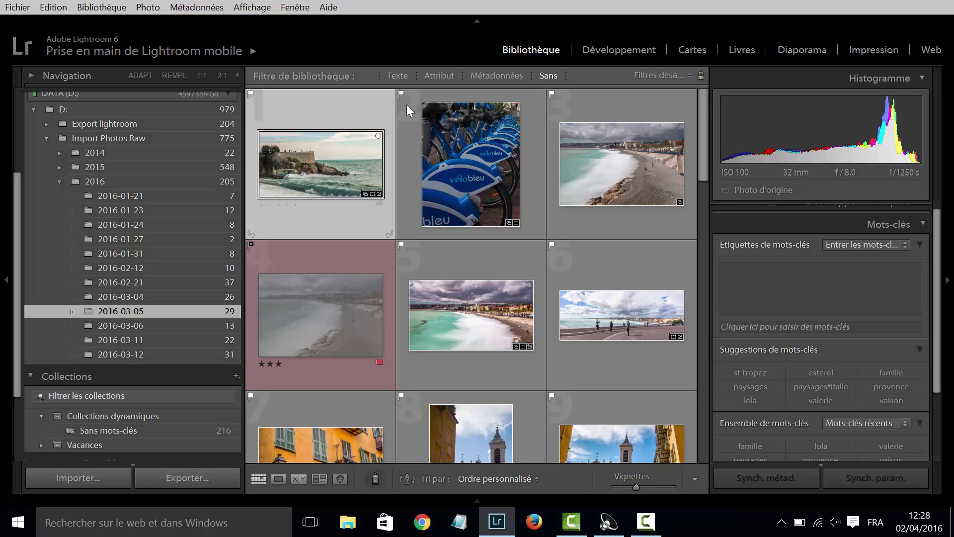
Ctrl-click the second to fourth photos, then go back to the first photo alone.
left_click(442, 95, "ctrl")
left_click(564, 103, "ctrl")
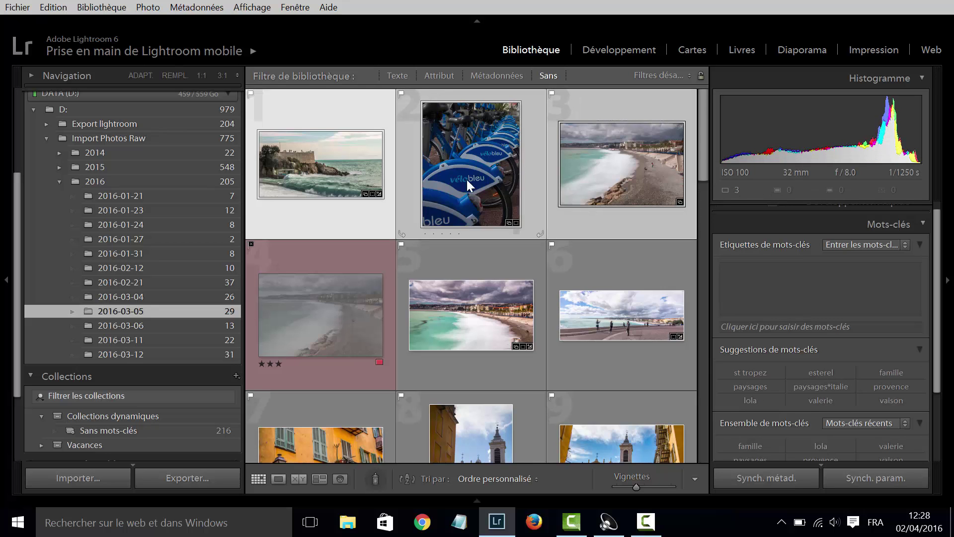
left_click(341, 250, "ctrl")
left_click(457, 257)
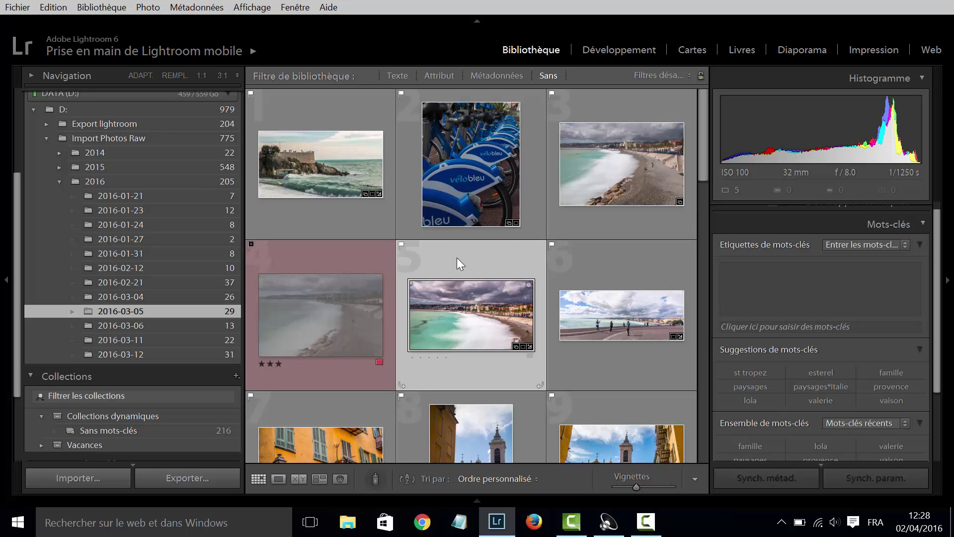
left_click(354, 109)
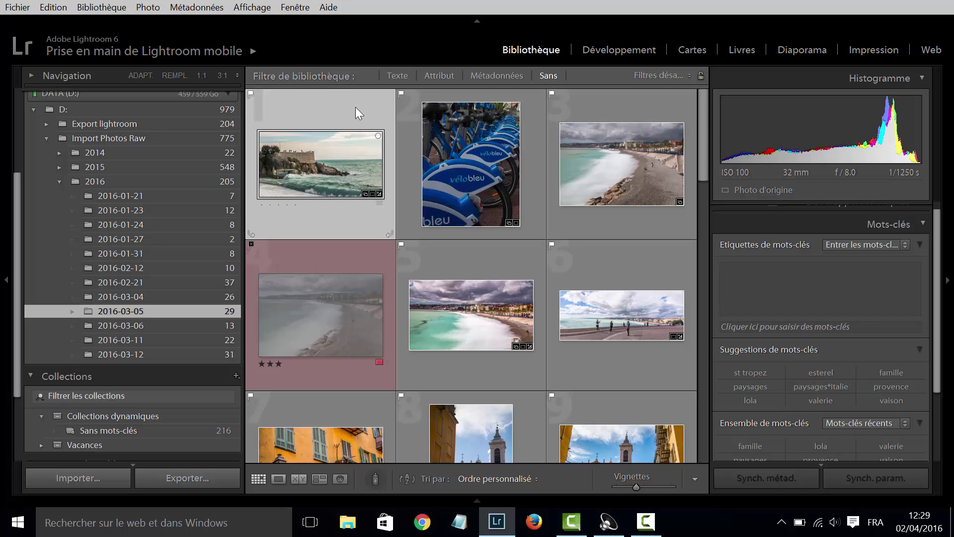
mouse_move(706, 117)
left_mouse_down()
mouse_move(695, 150)
mouse_move(696, 416)
left_mouse_up()
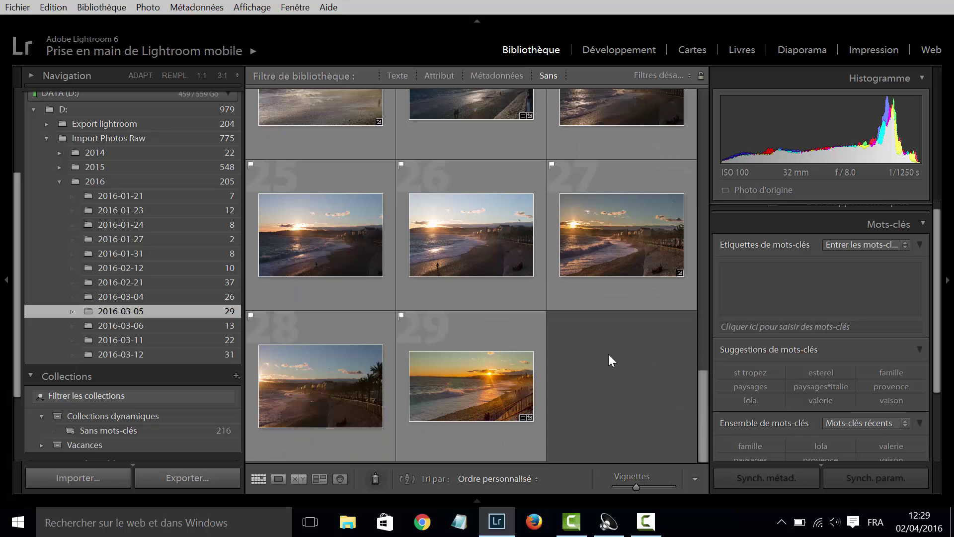
Select all 29 photos of the 2016-03-05 folder and open their keyword field.
key("ctrl+a")
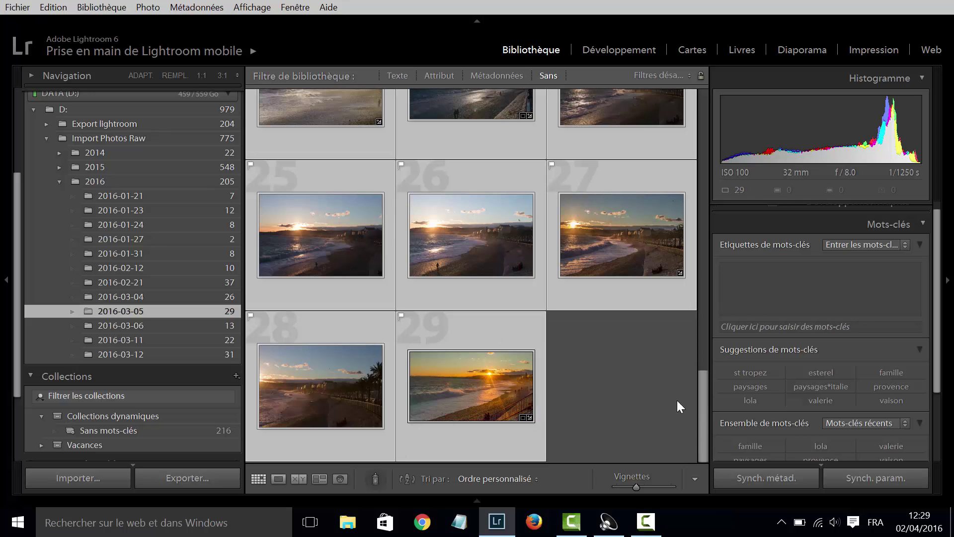
left_click_drag(702, 408, 700, 90)
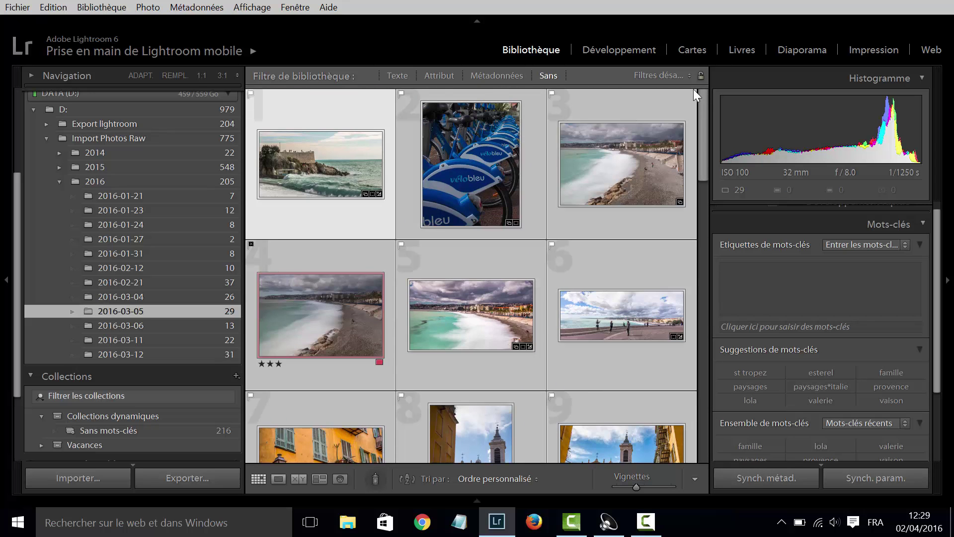
left_click(320, 114)
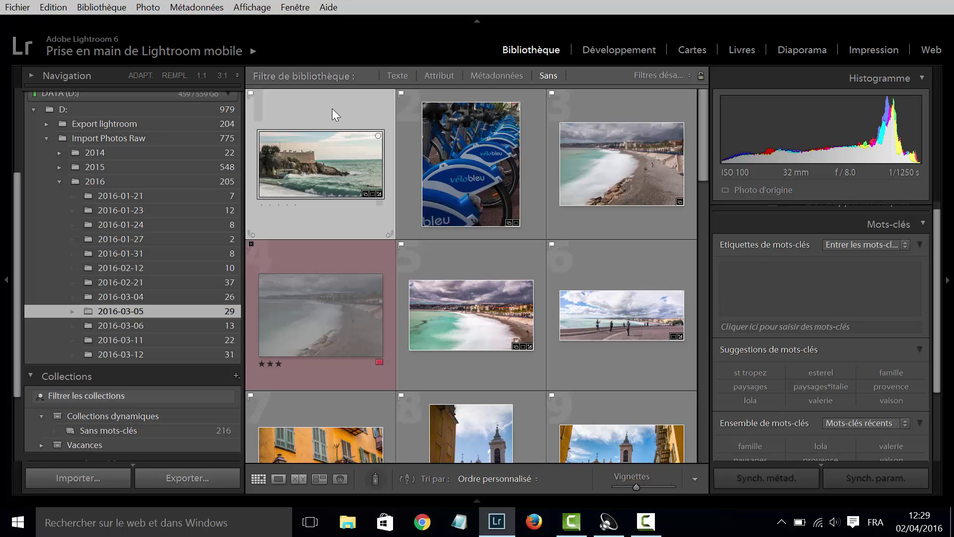
key("ctrl+a")
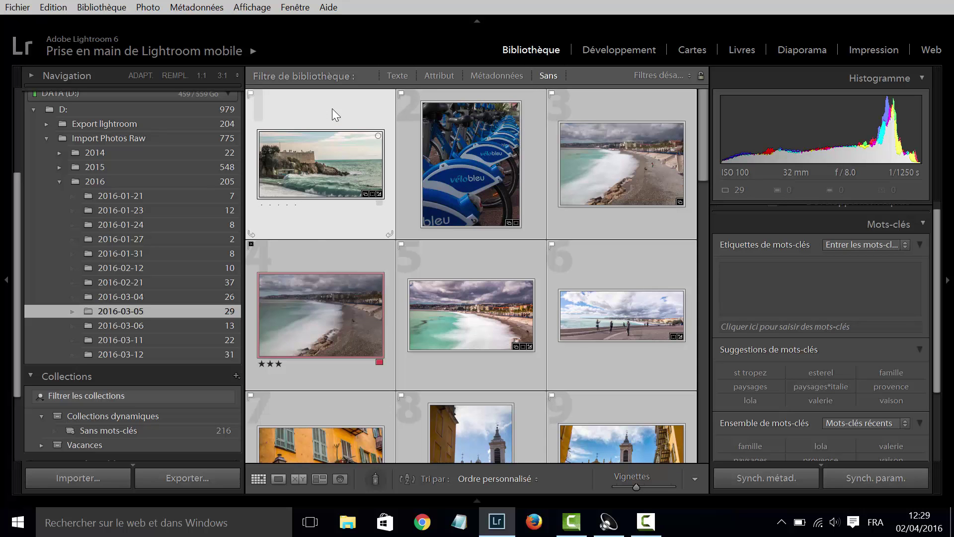
left_click(837, 294)
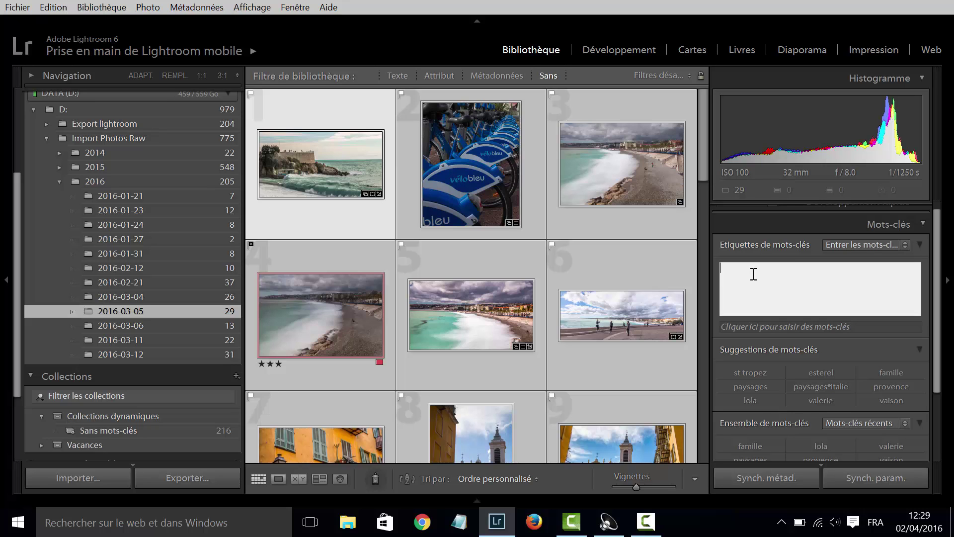
Enter 'nice' in the Mots-clés field and apply it to the 29 selected photos.
type("nice,")
left_click_drag(700, 125, 707, 101)
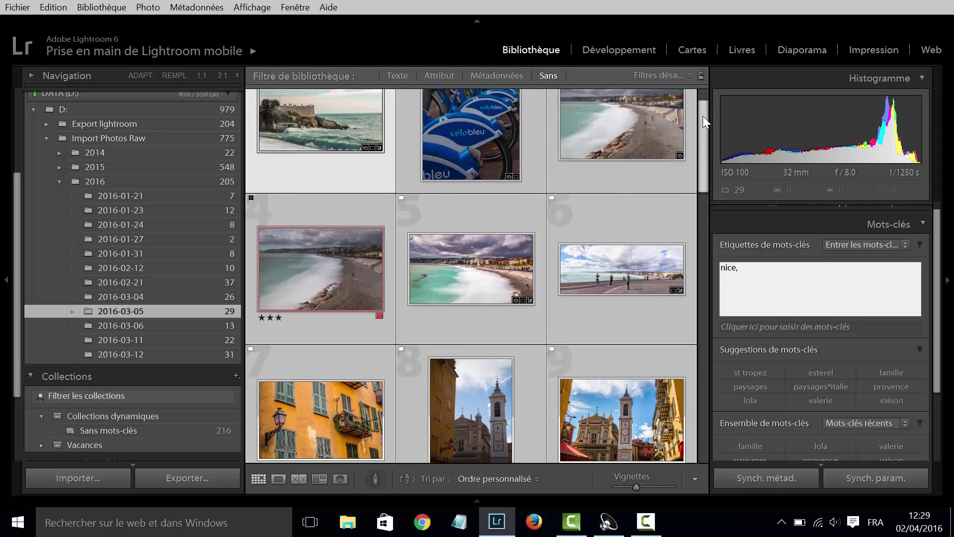
left_click_drag(702, 100, 698, 92)
left_click(369, 112)
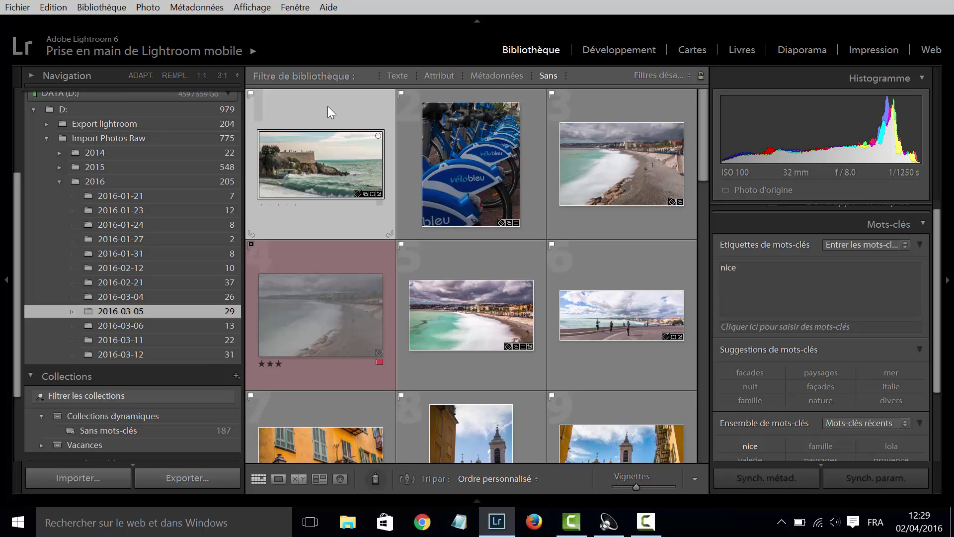
Deselect the early photos and pick the stormy seafront photos 16–18.
left_click(604, 98, "ctrl")
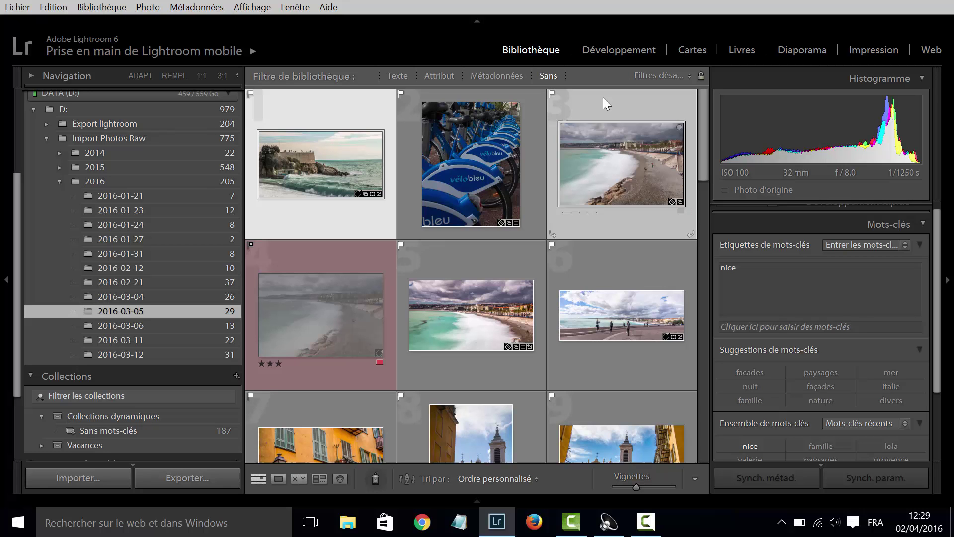
left_click(593, 254, "ctrl")
left_click(471, 258, "ctrl")
left_click(362, 257, "ctrl")
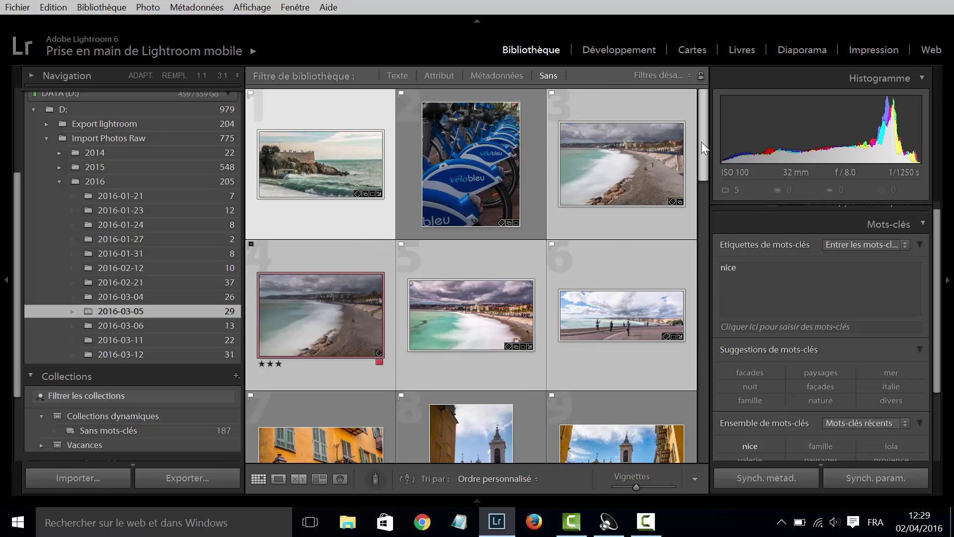
mouse_move(701, 142)
left_mouse_down()
mouse_move(696, 235)
mouse_move(720, 307)
left_mouse_up()
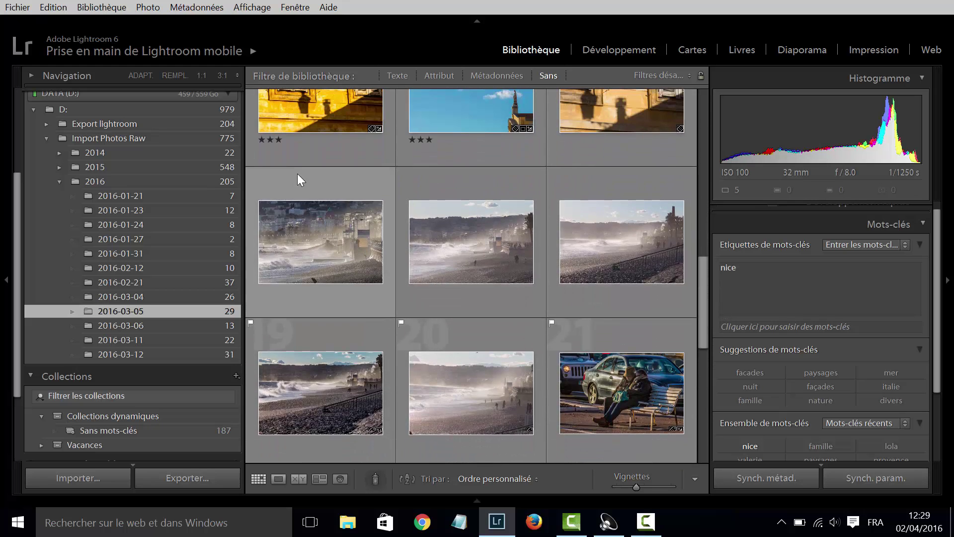
left_click(271, 180)
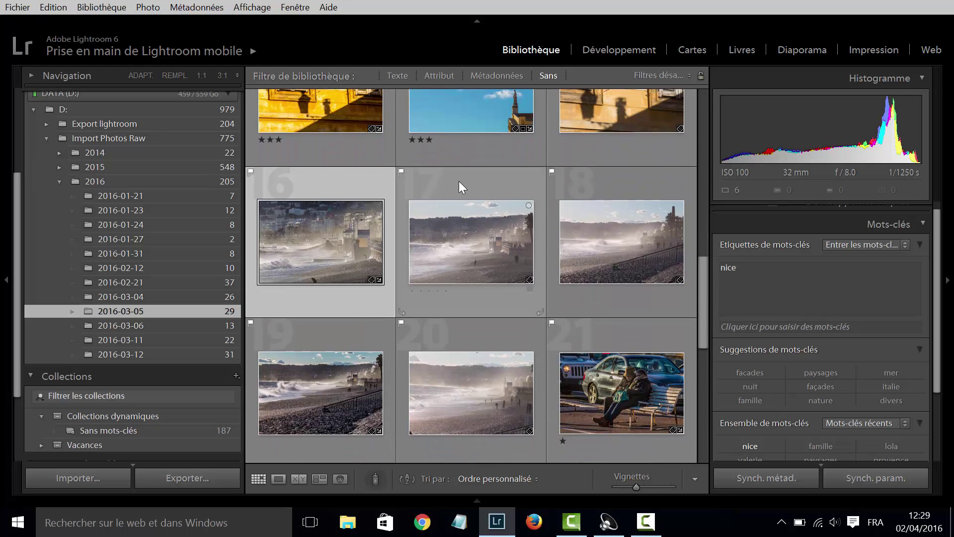
left_click(458, 182, "ctrl")
left_click(592, 184, "ctrl")
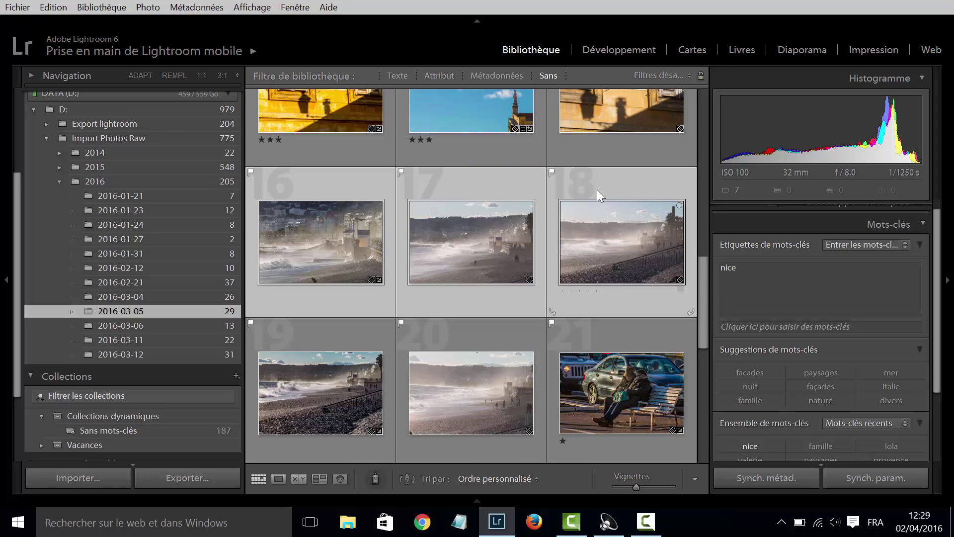
left_click_drag(705, 257, 702, 314)
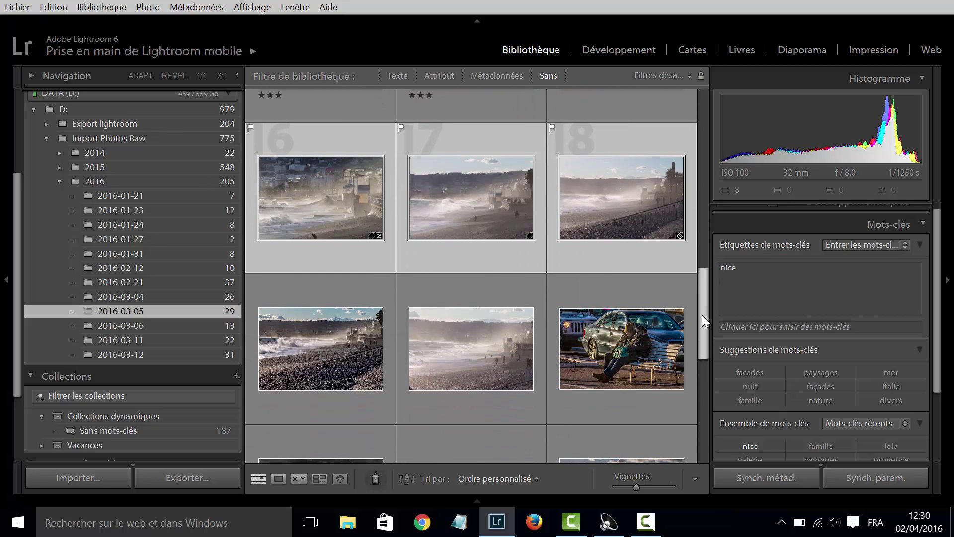
left_click(568, 142, "ctrl")
left_click(470, 142, "ctrl")
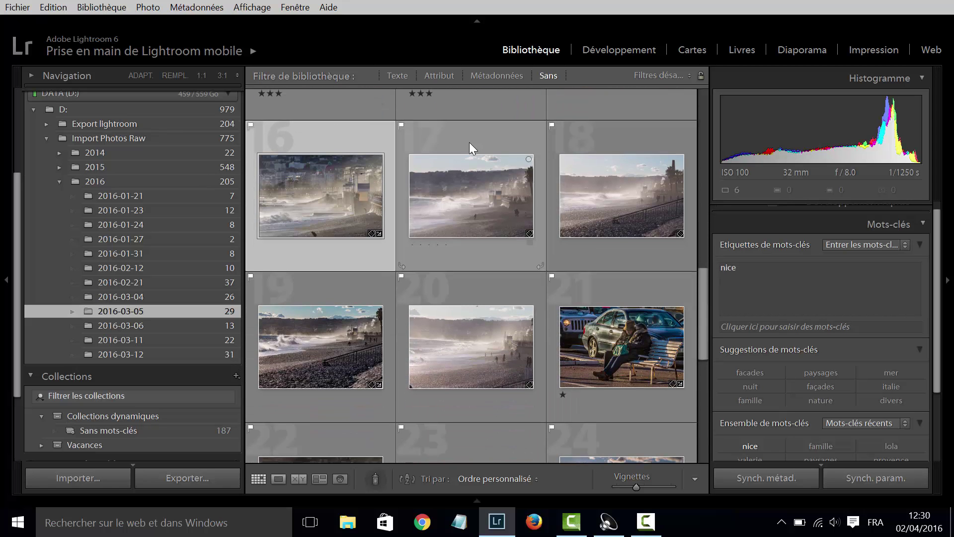
left_click(351, 139, "ctrl")
Add photos 19–22 and 24–28, including the sunset shots, to the selection.
left_click(299, 282, "ctrl")
left_click(478, 282, "ctrl")
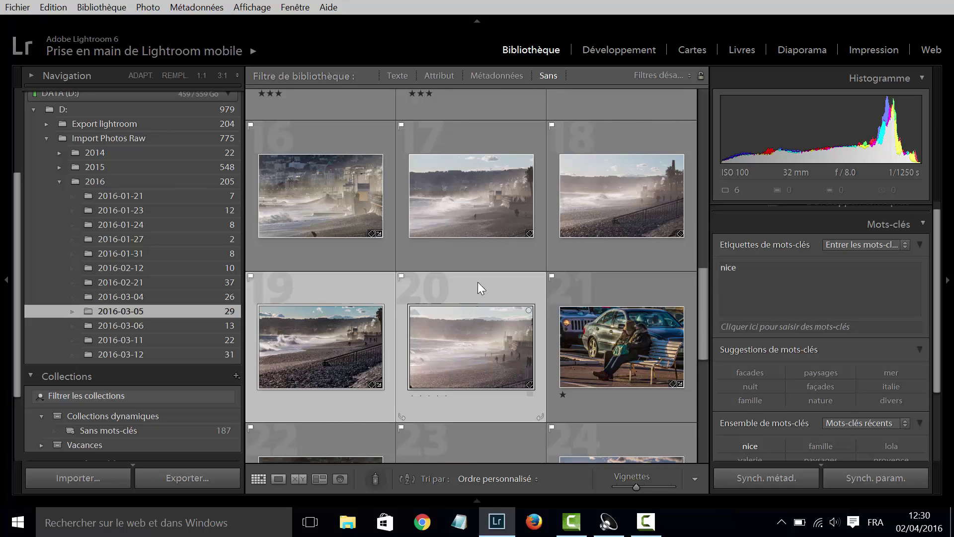
left_click(582, 288, "ctrl")
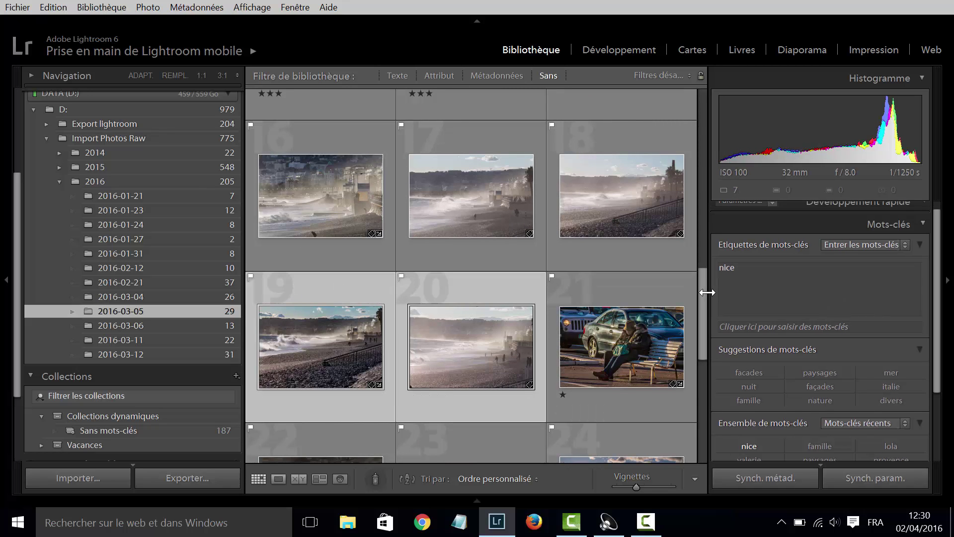
scroll(697, 310, "down", 2)
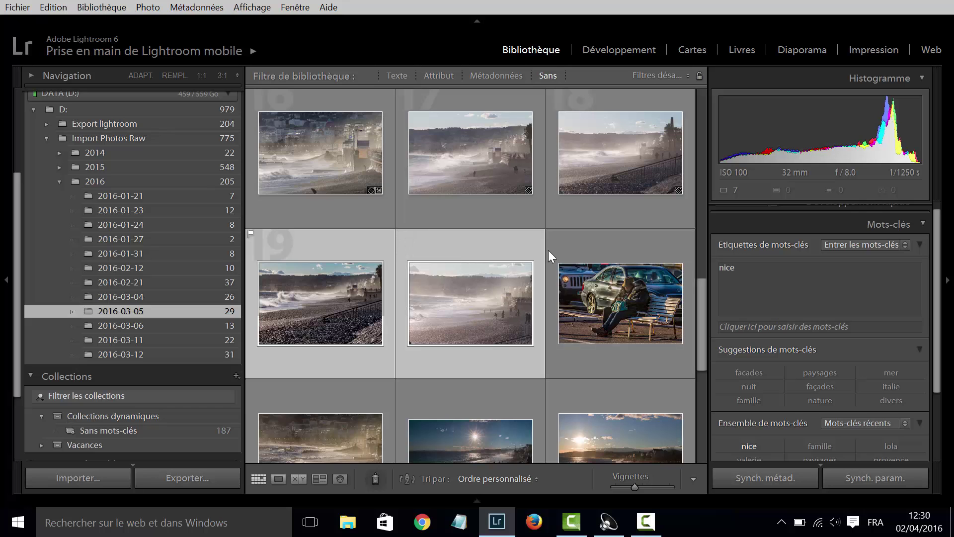
left_click_drag(706, 289, 710, 348)
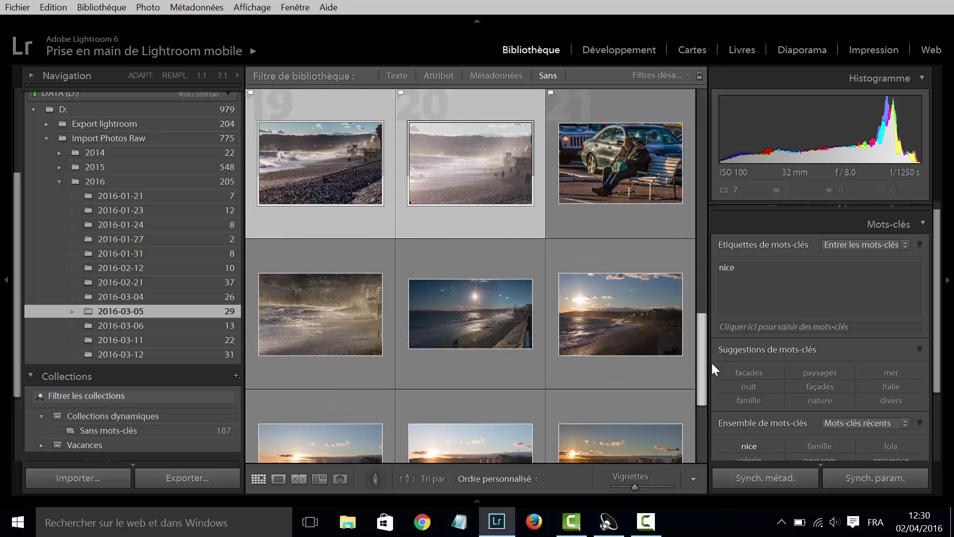
left_click(292, 180, "ctrl")
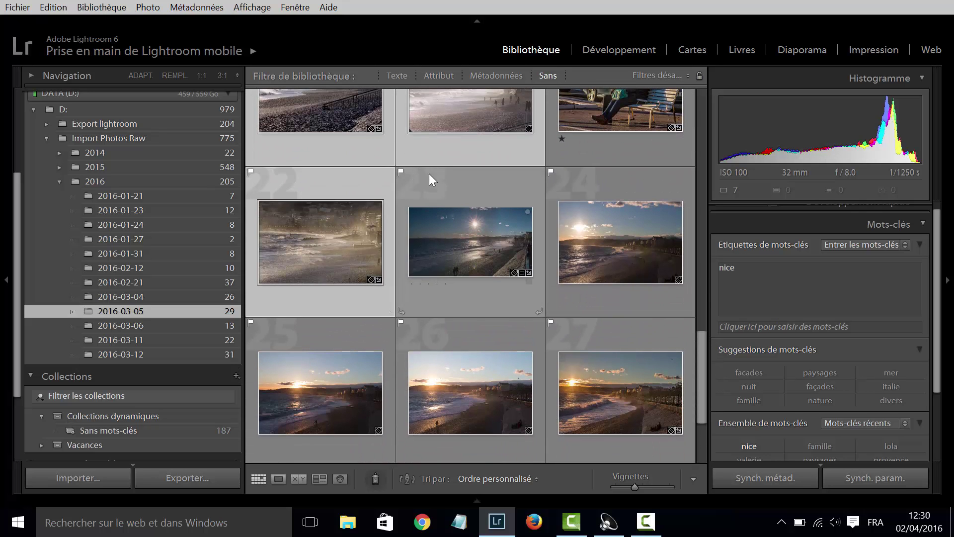
left_click(572, 185, "ctrl")
left_click(590, 343, "ctrl")
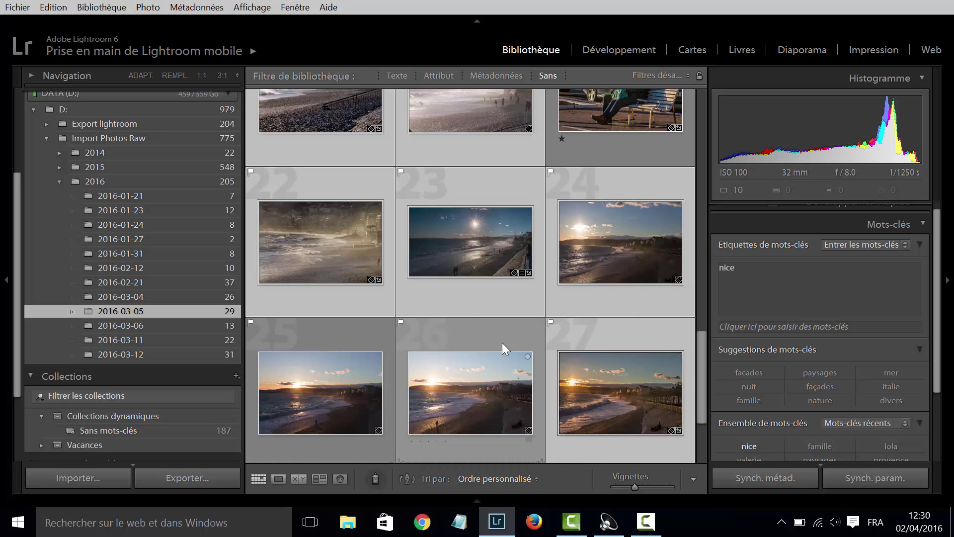
left_click(502, 343, "ctrl")
left_click(352, 330, "ctrl")
left_click_drag(700, 342, 726, 417)
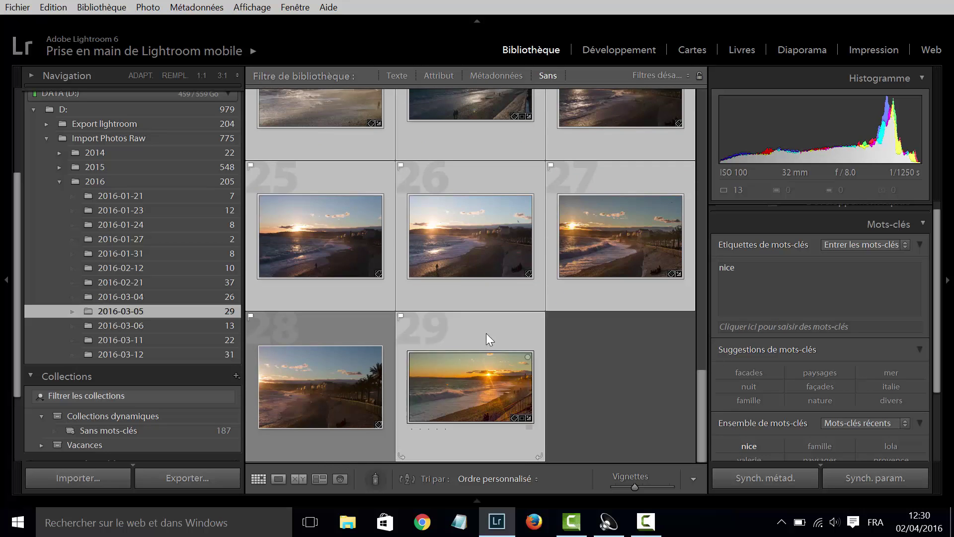
left_click(359, 334, "ctrl")
Append ',mer,' after 'nice' in the selected photos' keyword tags.
left_click(759, 271)
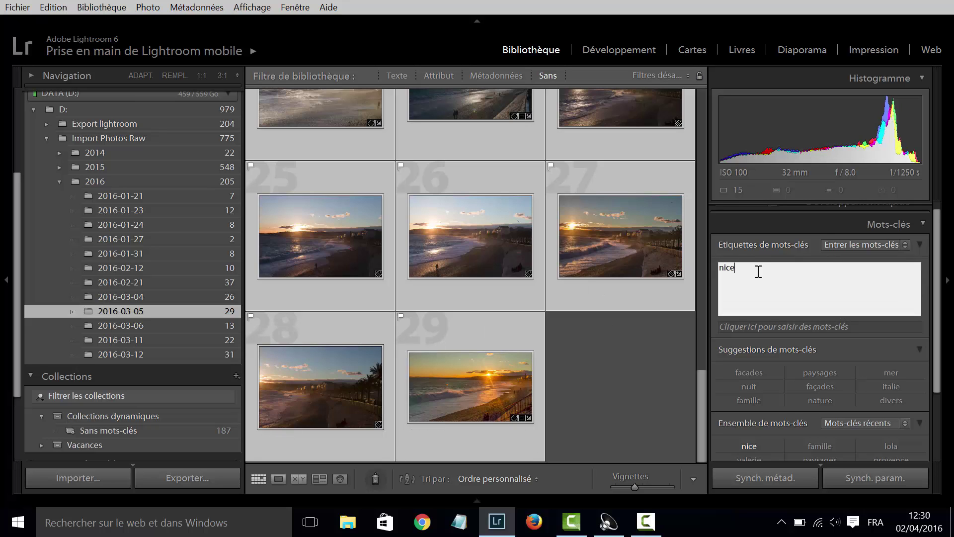
type(",")
type("mer")
type(",")
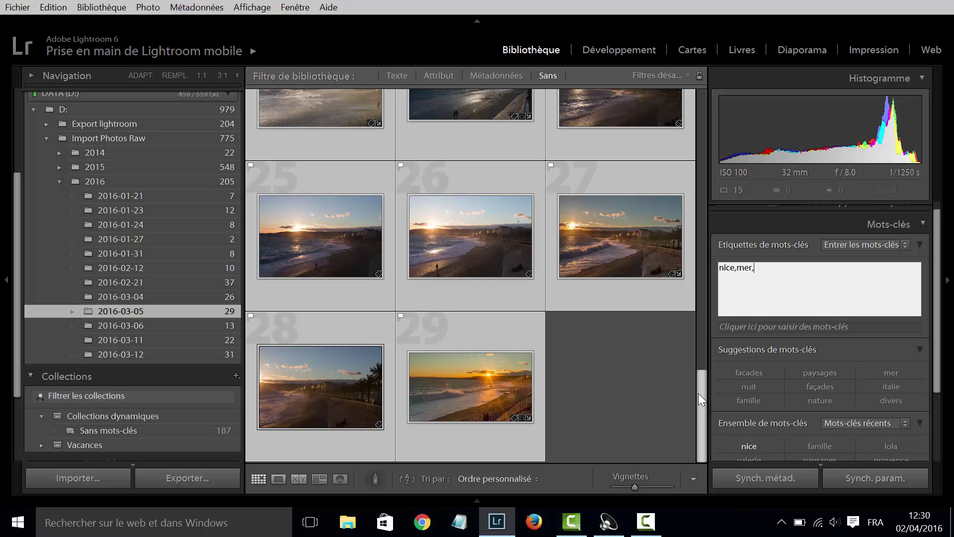
mouse_move(699, 398)
left_mouse_down()
mouse_move(707, 147)
mouse_move(700, 162)
left_mouse_up()
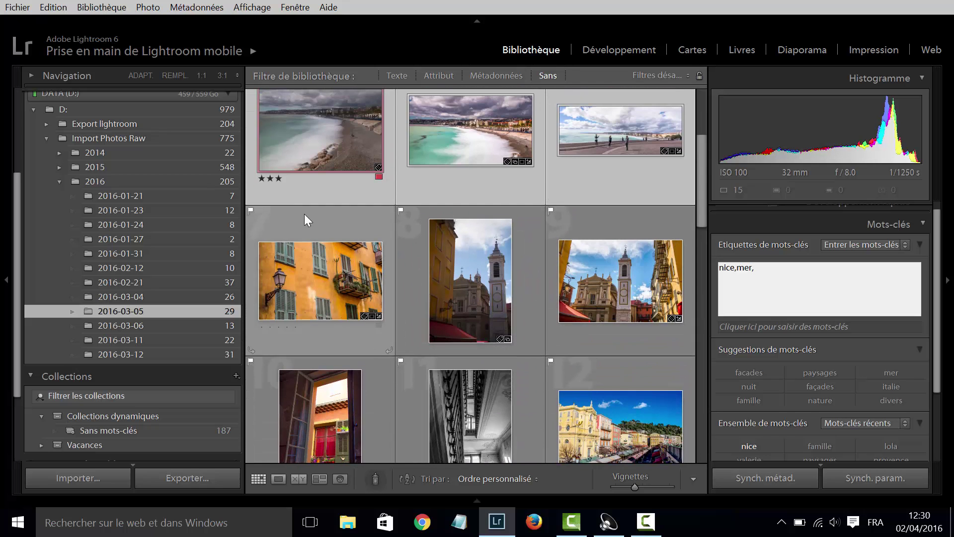
Select the yellow building, church tower and cathedral square photos.
left_click(331, 227)
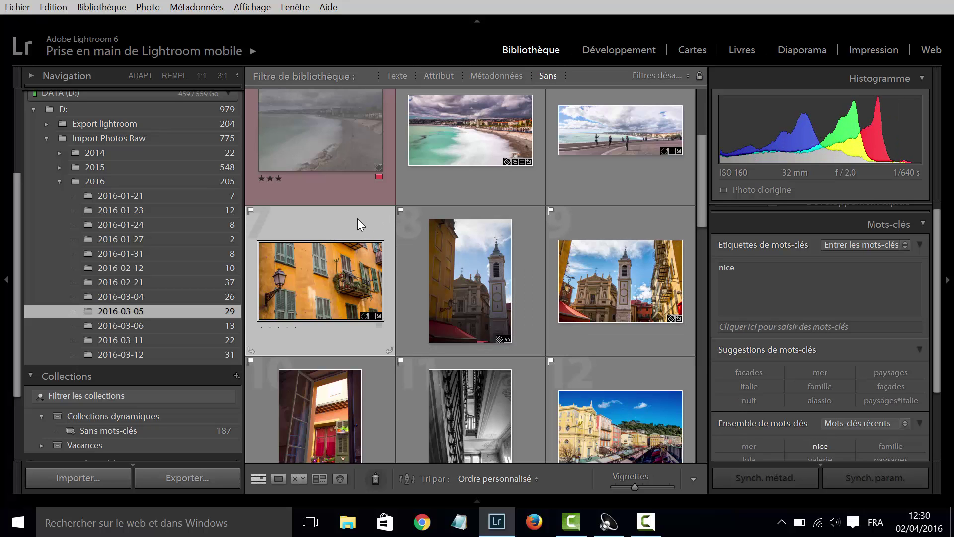
left_click(748, 271)
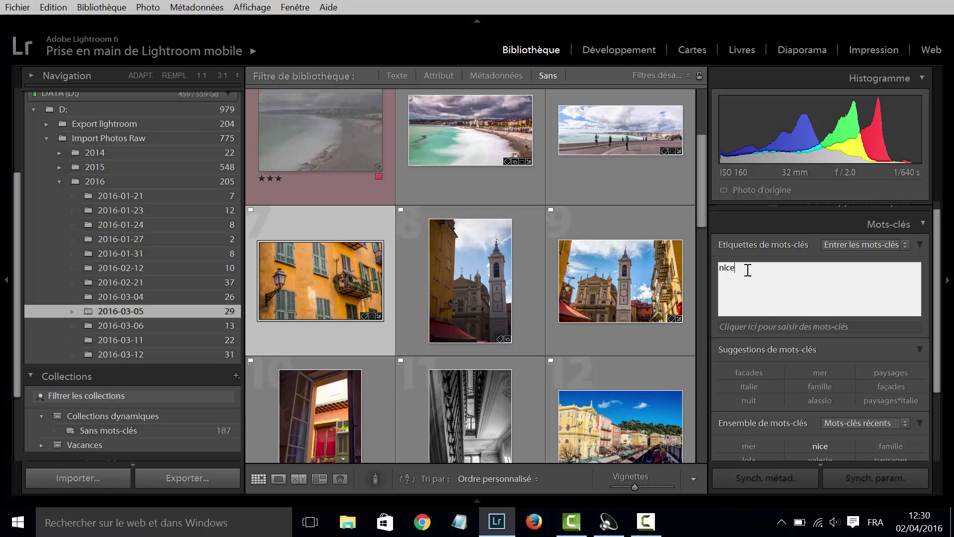
left_click(406, 224, "ctrl")
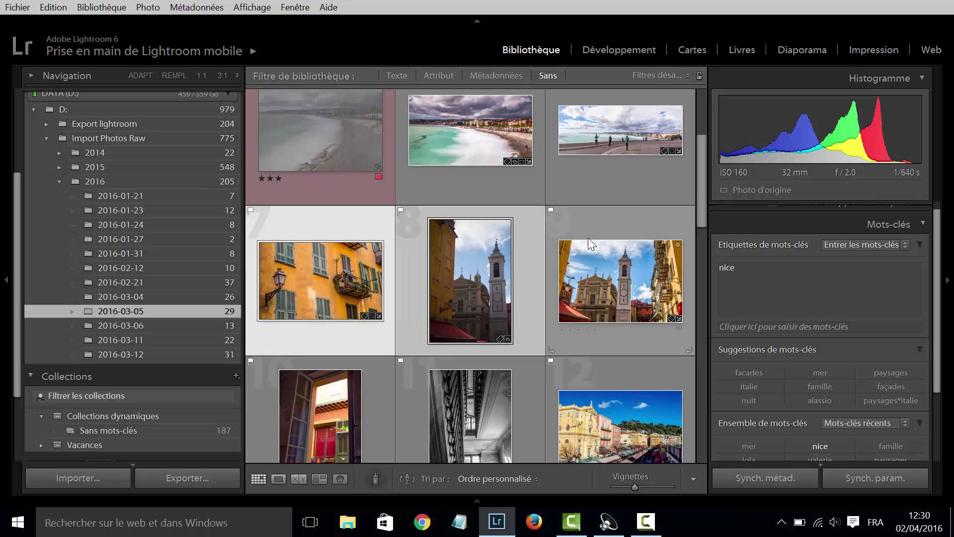
left_click(569, 229, "ctrl")
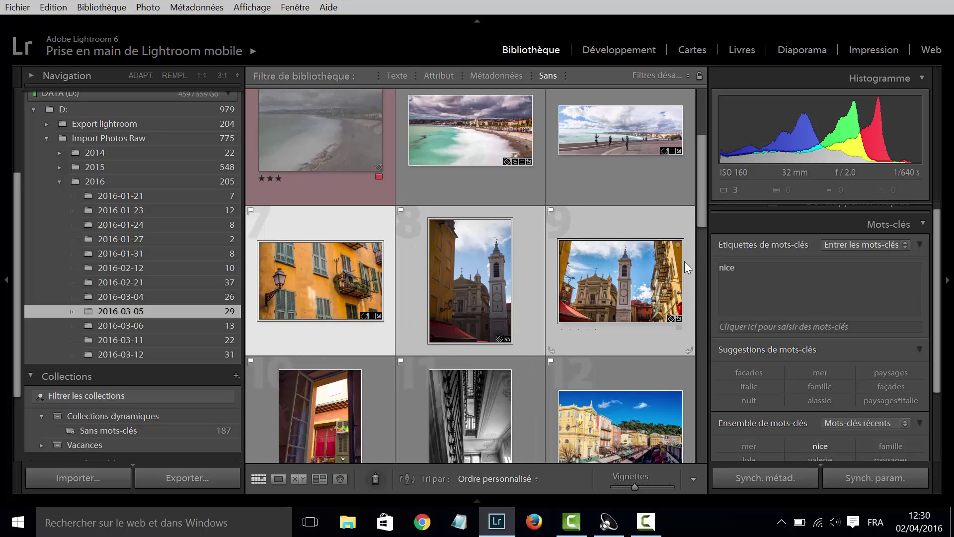
scroll(702, 163, "down", 2)
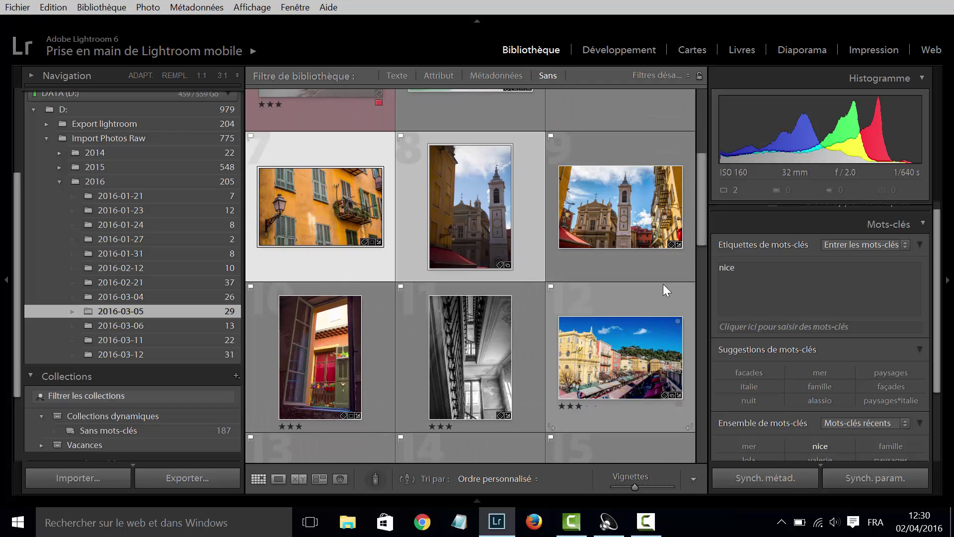
mouse_move(621, 207)
left_click_drag(701, 192, 699, 252)
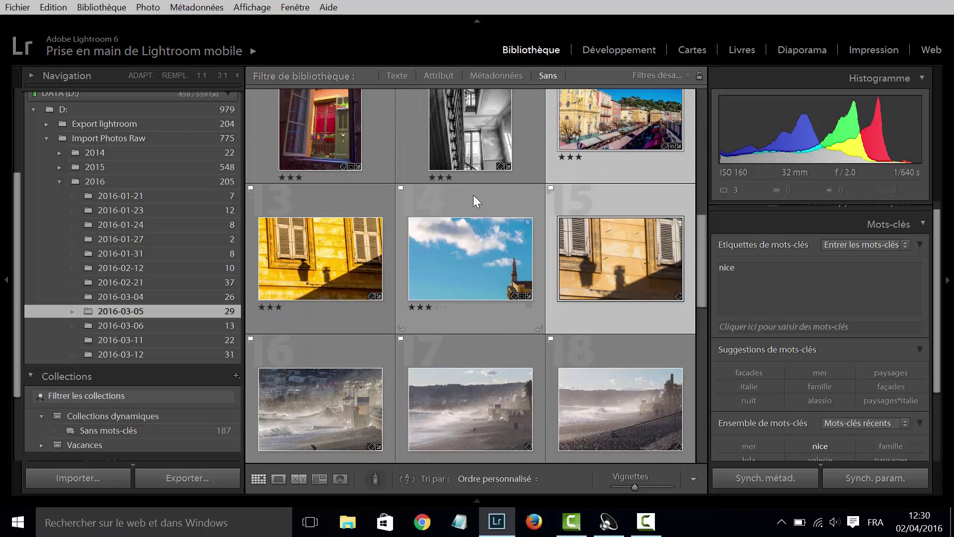
Add the yellow shutters and steeple photos, then type ',facades' after 'nice'.
left_click(359, 200)
left_click(402, 206, "ctrl")
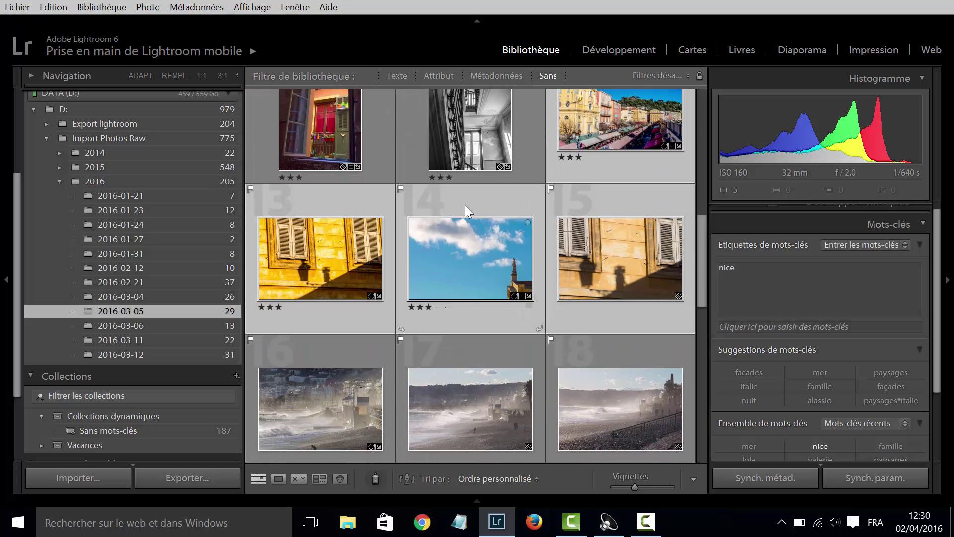
left_click(751, 270)
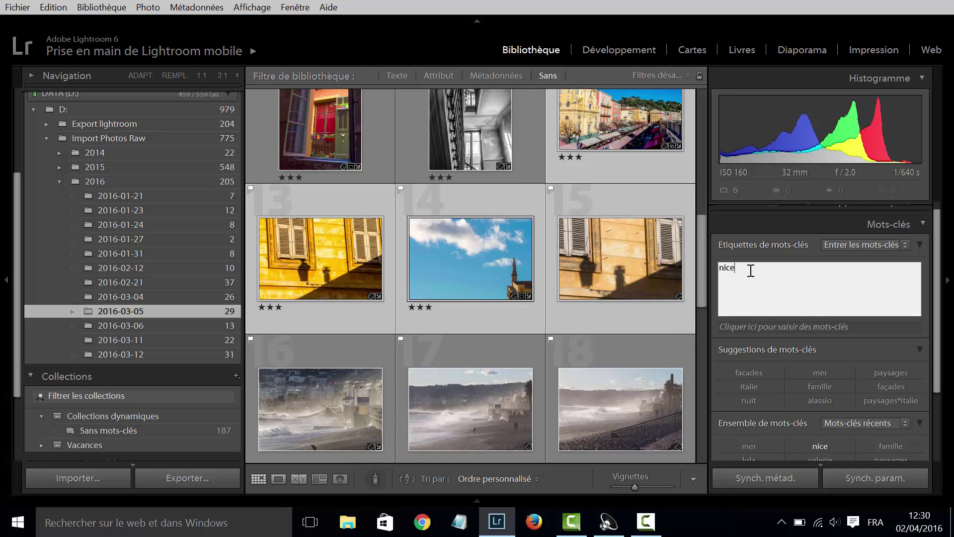
type(",fa")
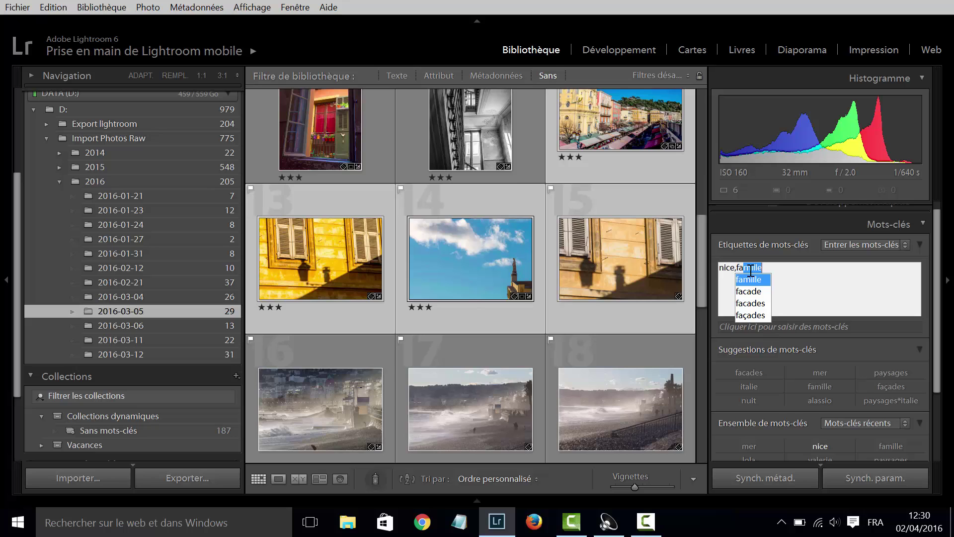
type("cades")
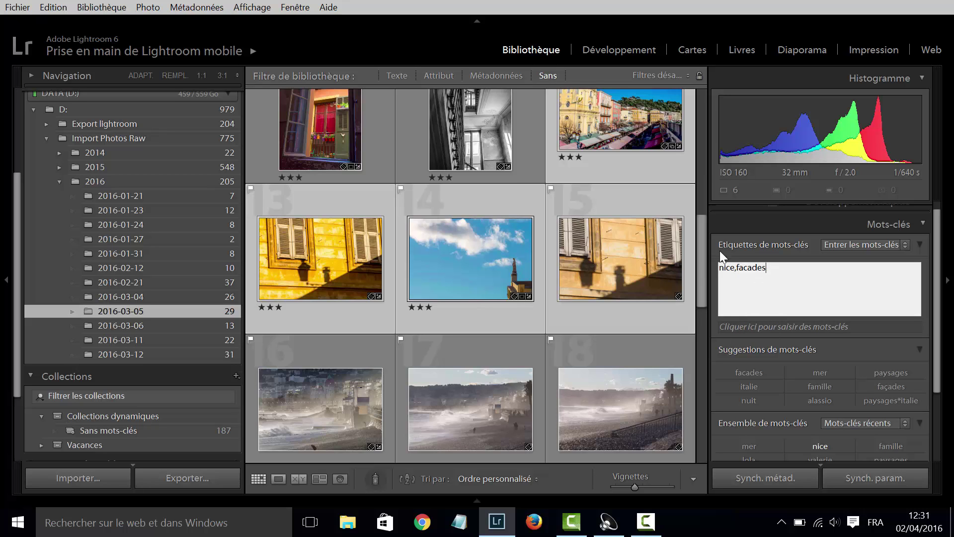
Show all photos in the 2016 folder and open the Texte library filter.
left_click_drag(702, 245, 708, 108)
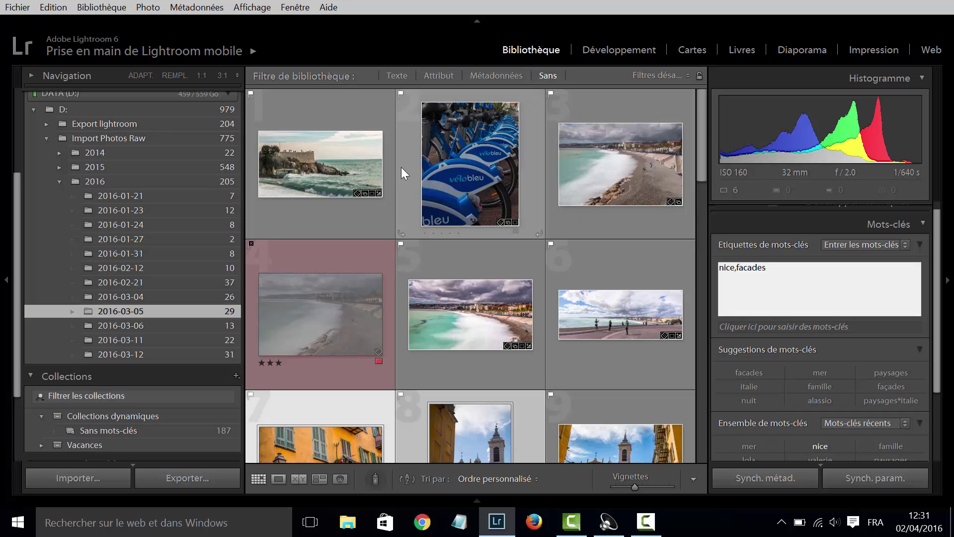
left_click(177, 182)
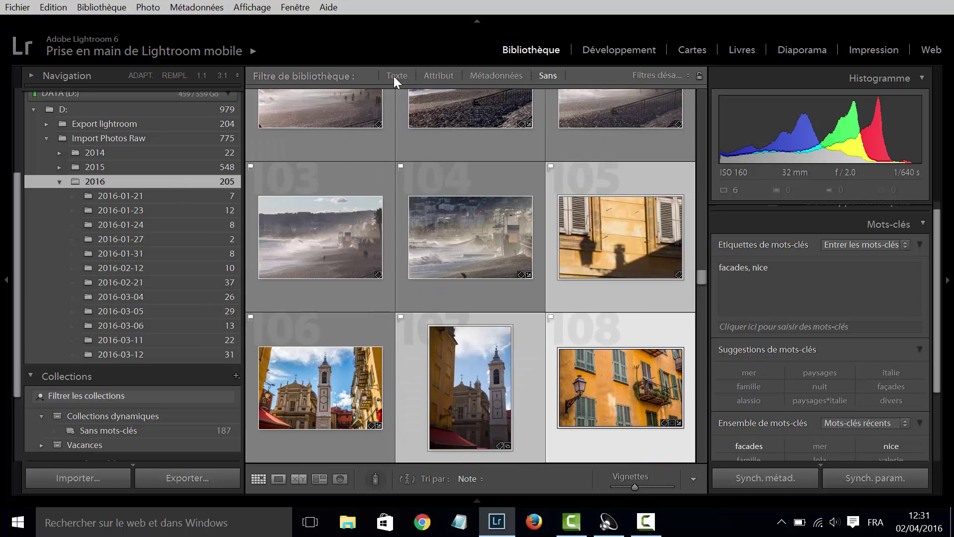
left_click(394, 76)
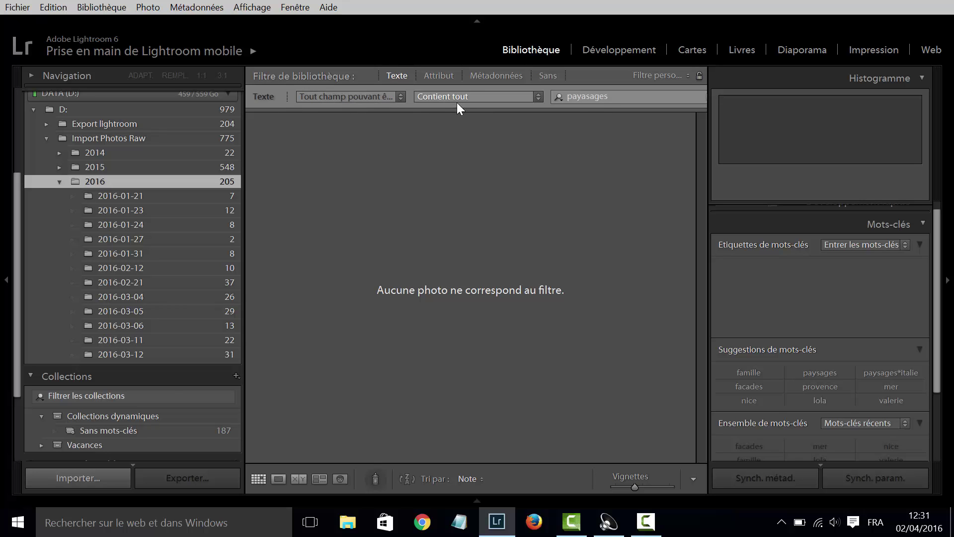
Replace the text filter search term 'facades' with 'mer'.
left_click(602, 98)
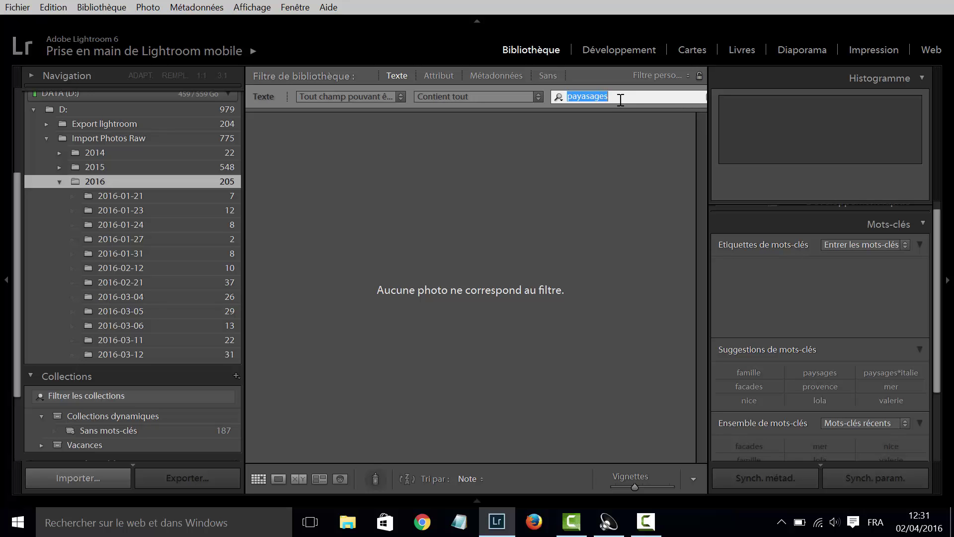
type("facad")
type("es")
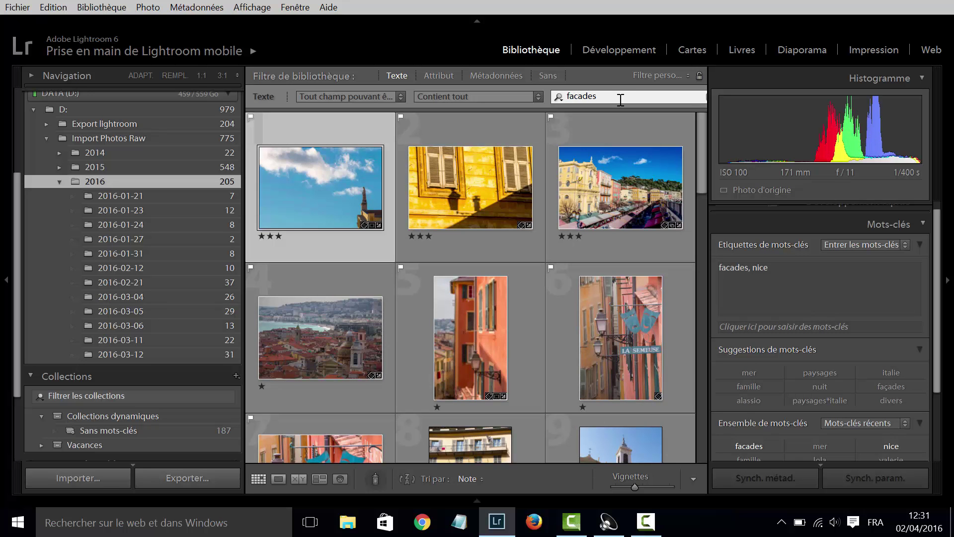
mouse_move(705, 132)
left_mouse_down()
mouse_move(718, 387)
mouse_move(695, 296)
mouse_move(697, 125)
left_mouse_up()
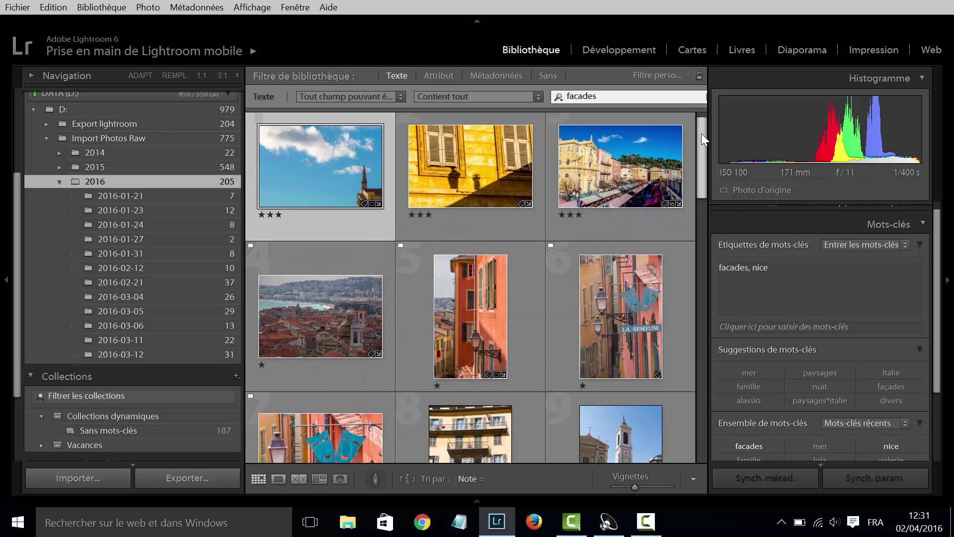
double_click(626, 101)
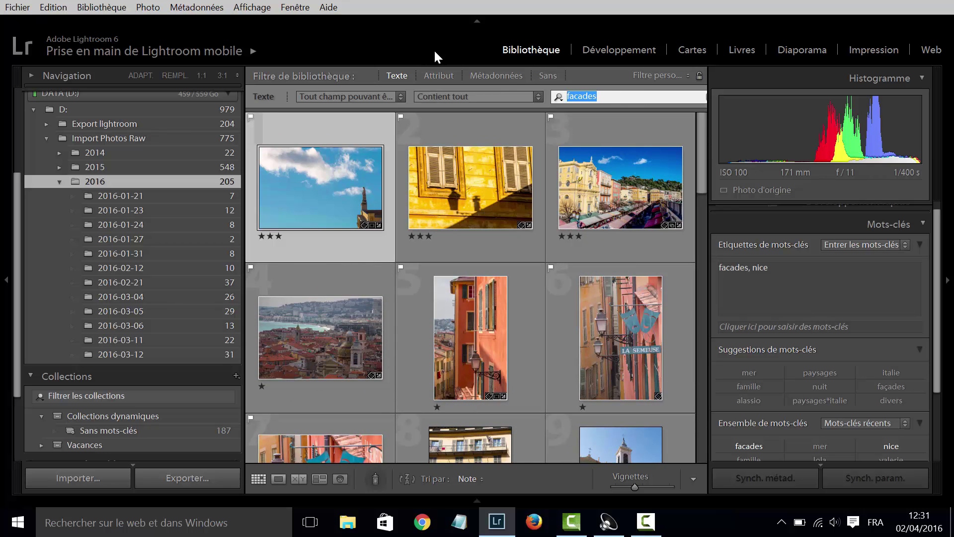
type("mer")
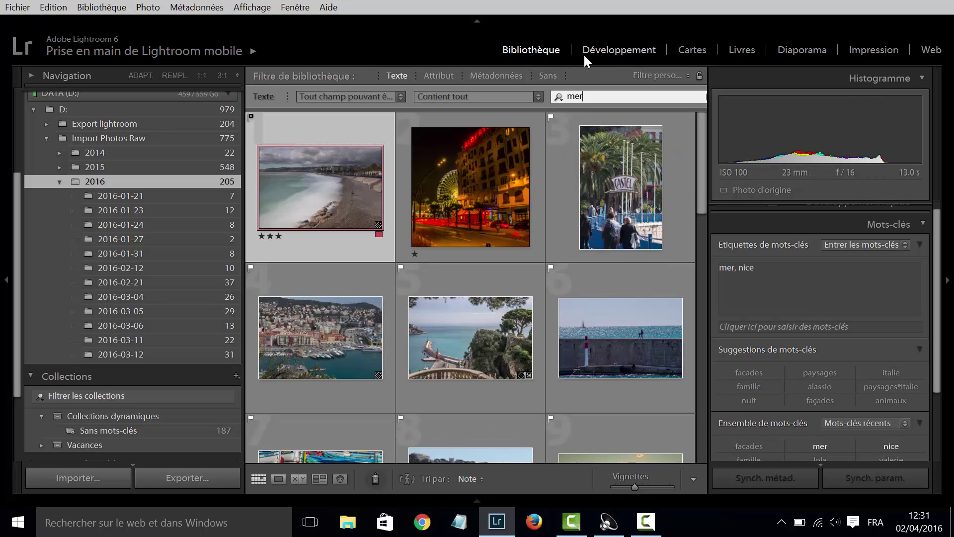
left_click_drag(701, 164, 698, 340)
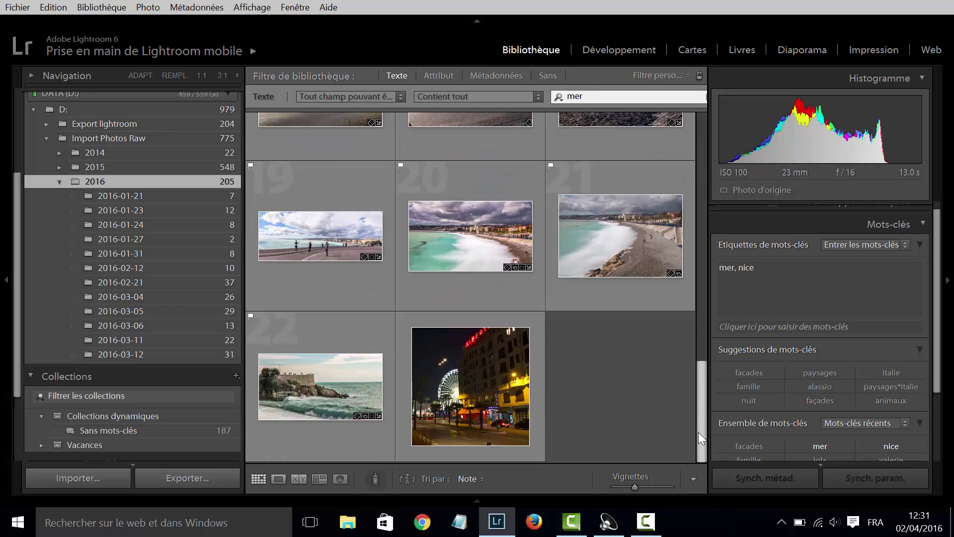
left_click_drag(698, 341, 690, 122)
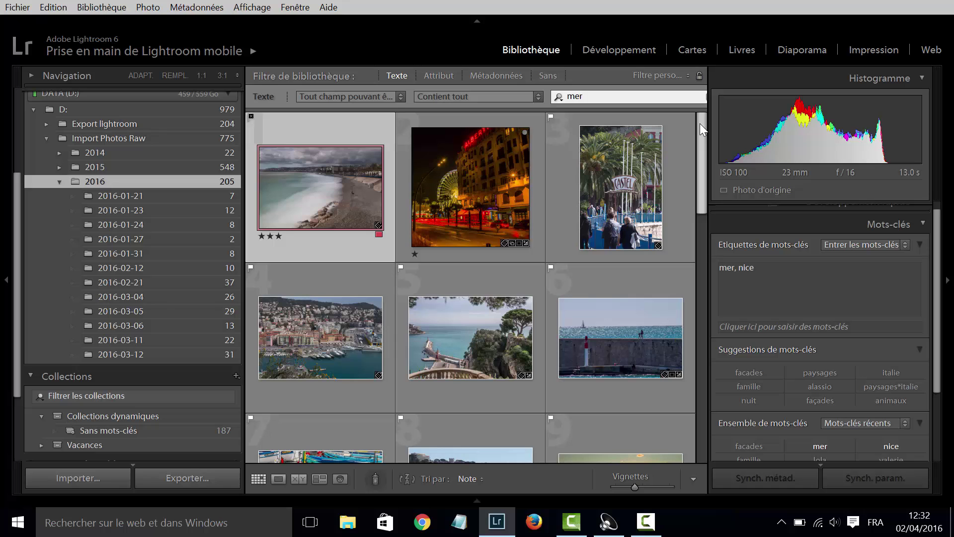
left_click_drag(699, 130, 704, 120)
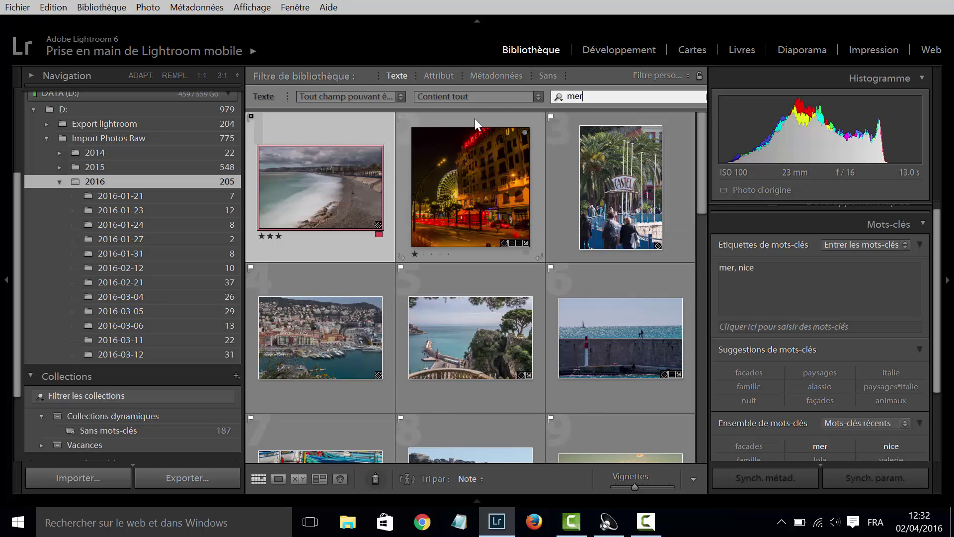
left_click(344, 123)
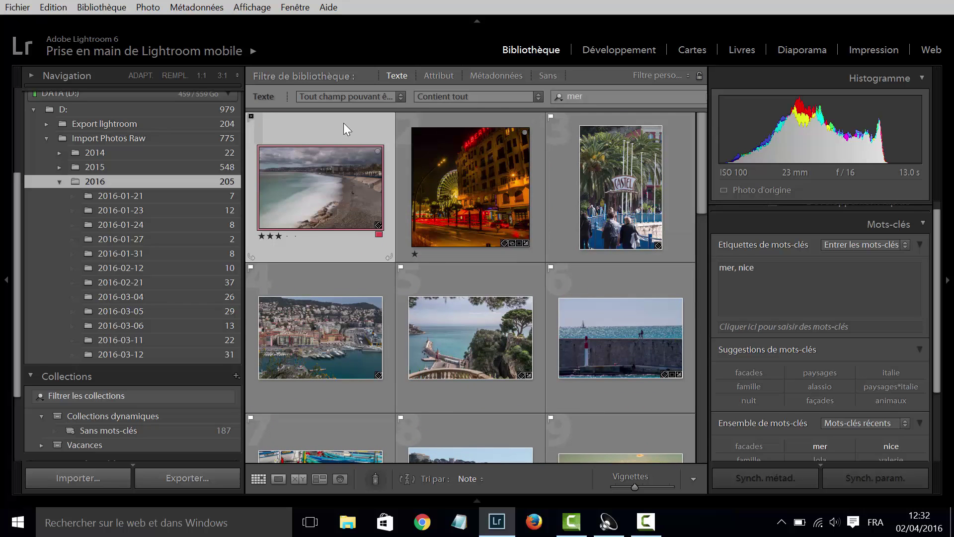
Activate the Peinture tool with Mots-clés as target and 'nice' as the keyword.
left_click(373, 478)
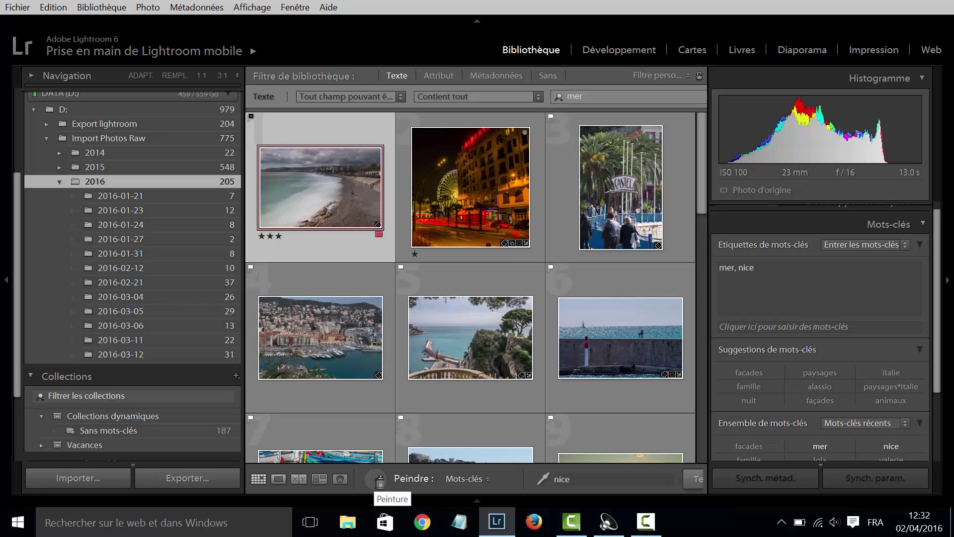
left_click(482, 480)
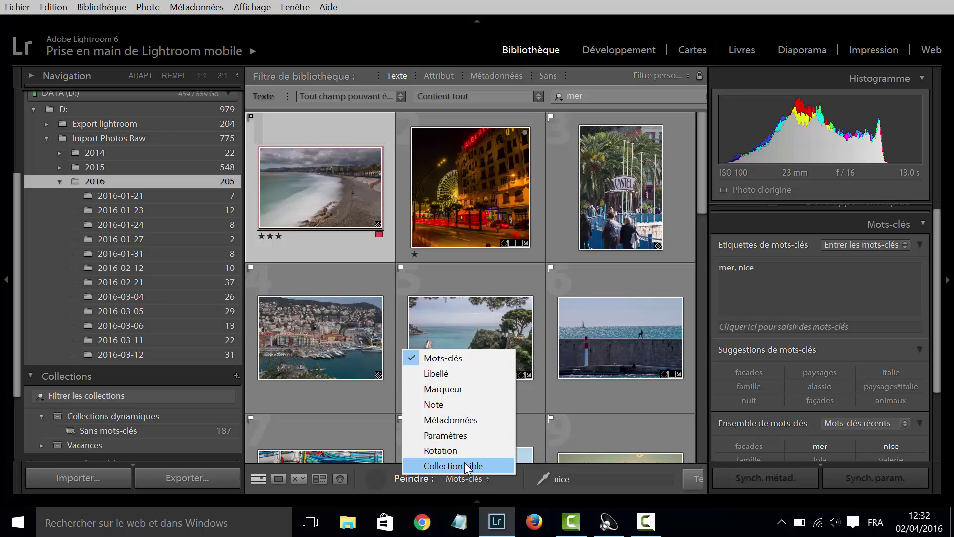
left_click(456, 358)
scroll(616, 403, "down", 2)
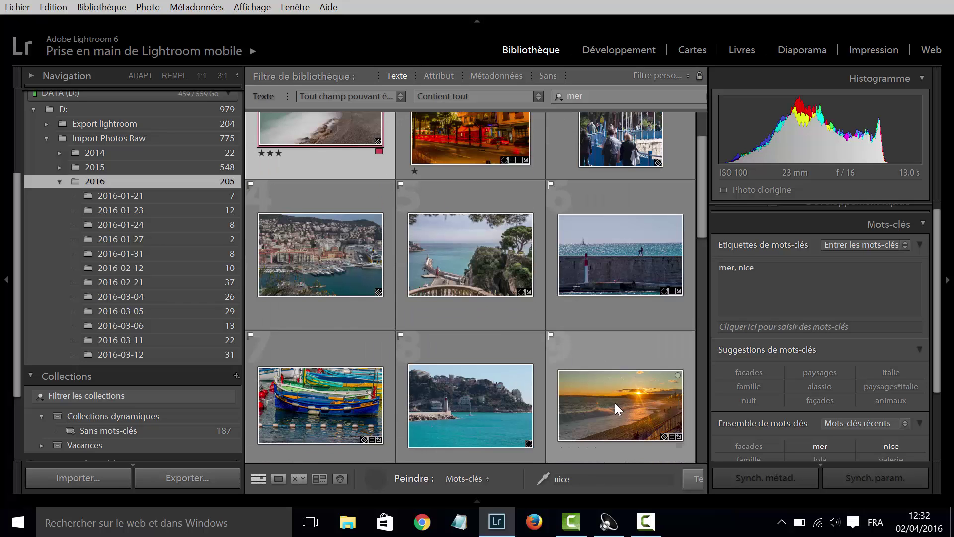
double_click(568, 479)
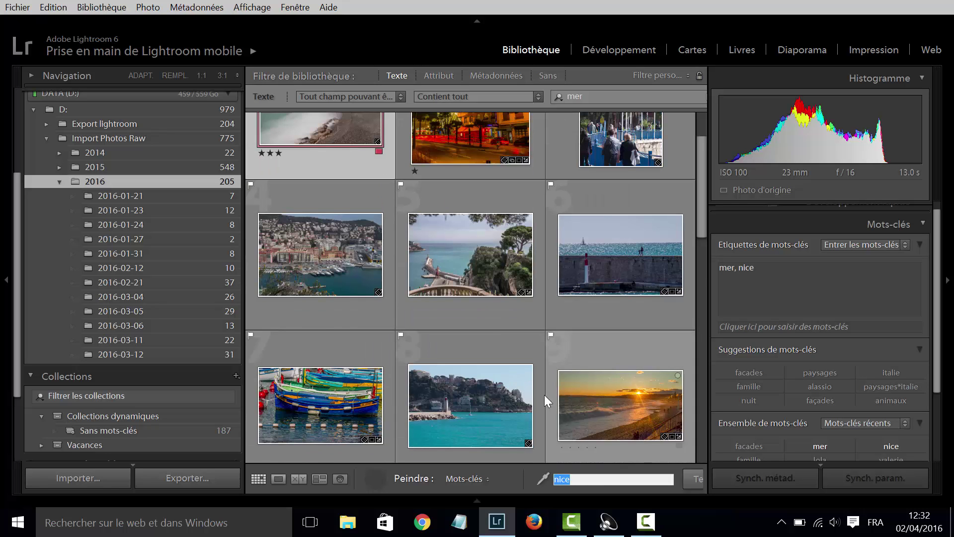
scroll(451, 233, "up", 2)
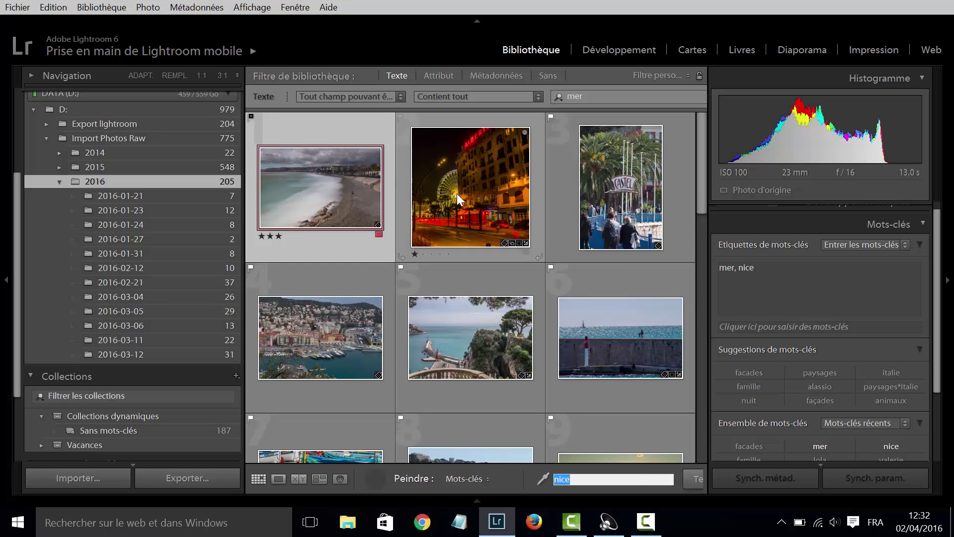
left_click_drag(697, 158, 699, 226)
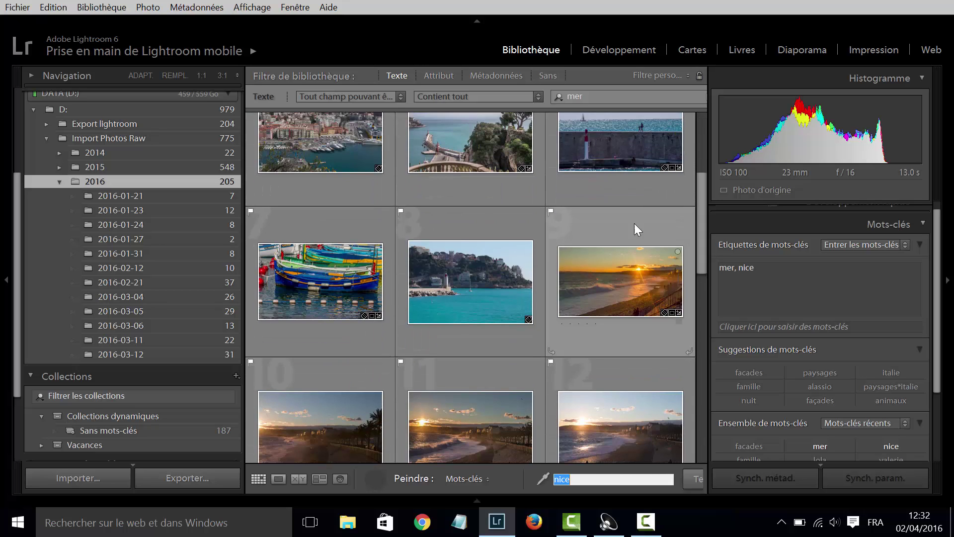
Clear the sunset photo's keyword text and paint 'nice' onto it.
left_click(626, 226)
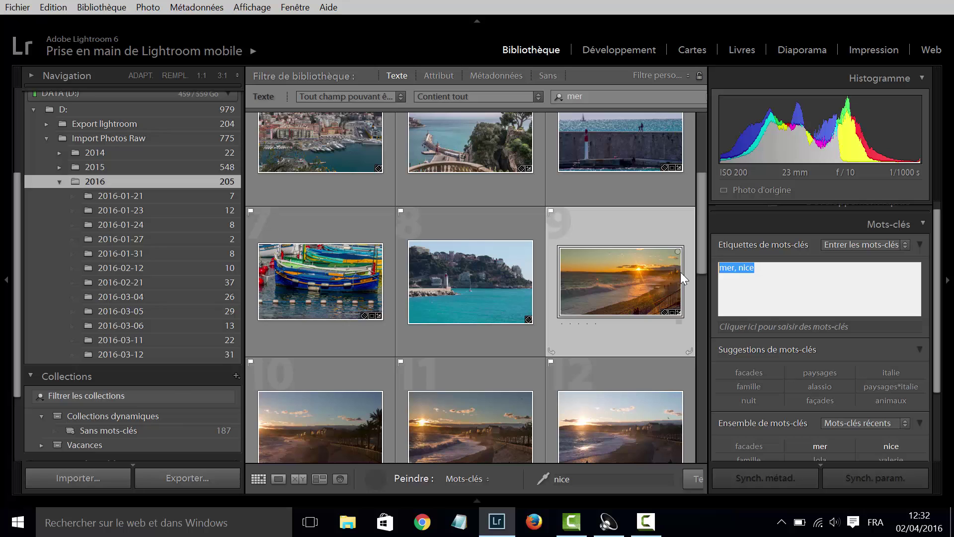
key("Delete")
left_click(602, 262)
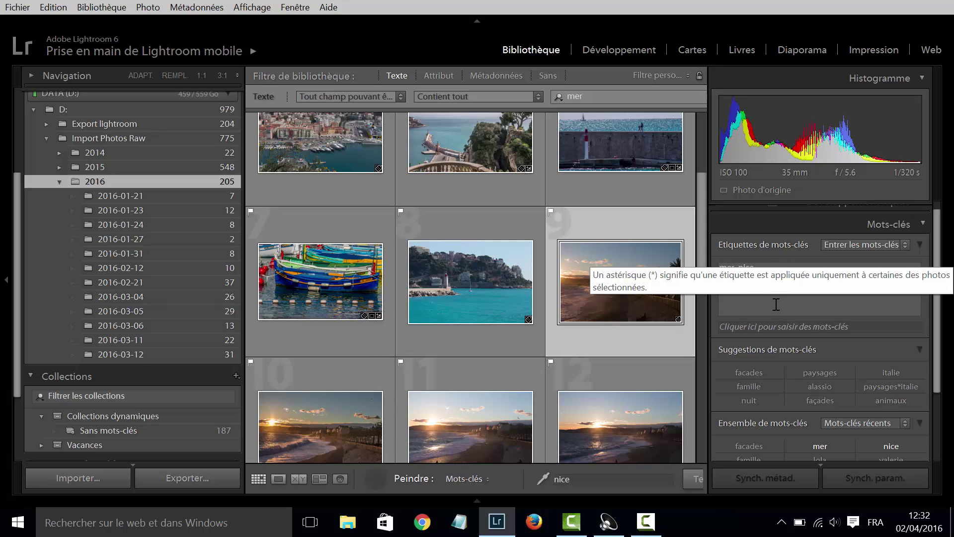
mouse_move(745, 293)
mouse_move(620, 282)
mouse_move(702, 235)
left_mouse_down()
mouse_move(703, 168)
mouse_move(701, 177)
left_mouse_up()
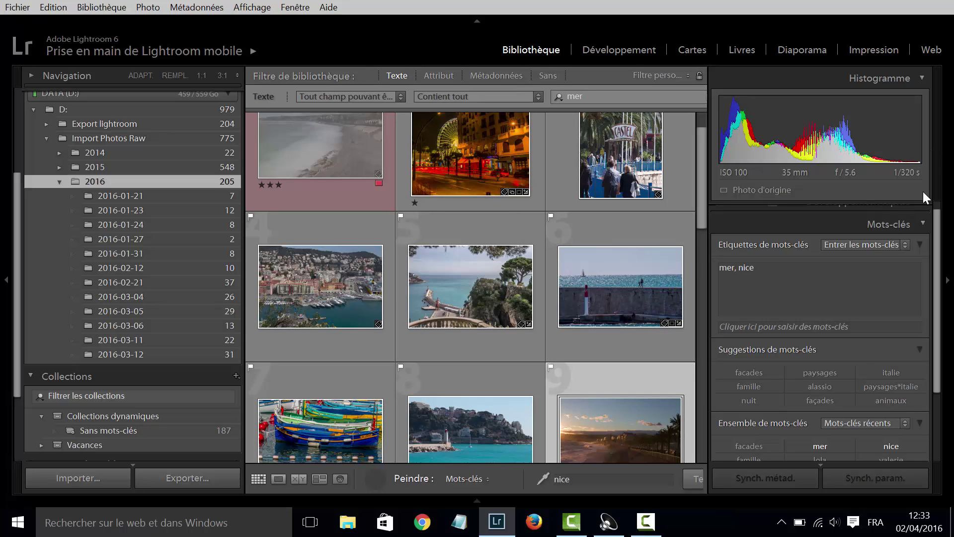
left_click_drag(940, 238, 930, 366)
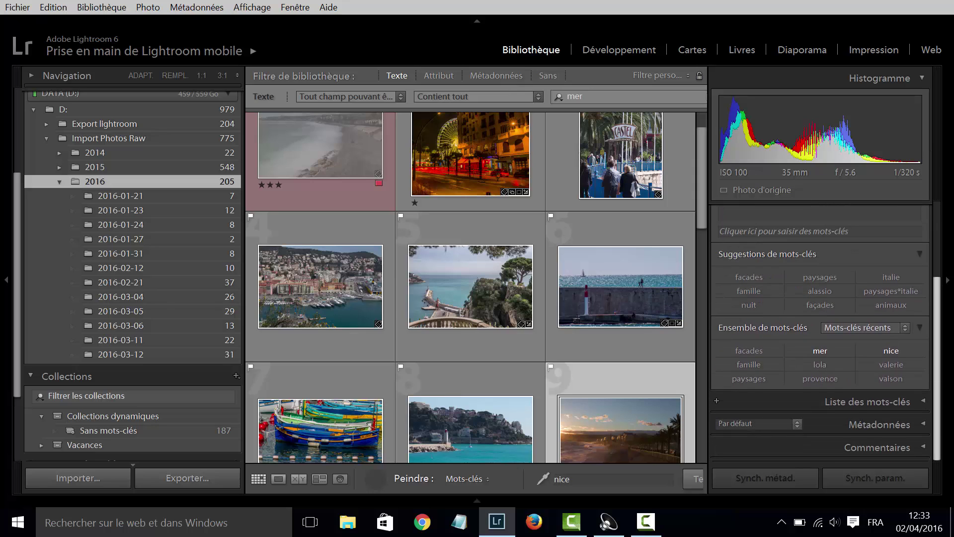
Expand Liste des mots-clés and filter by 'carnaval' to show its 21 photos.
left_click(926, 402)
left_click_drag(937, 275, 940, 283)
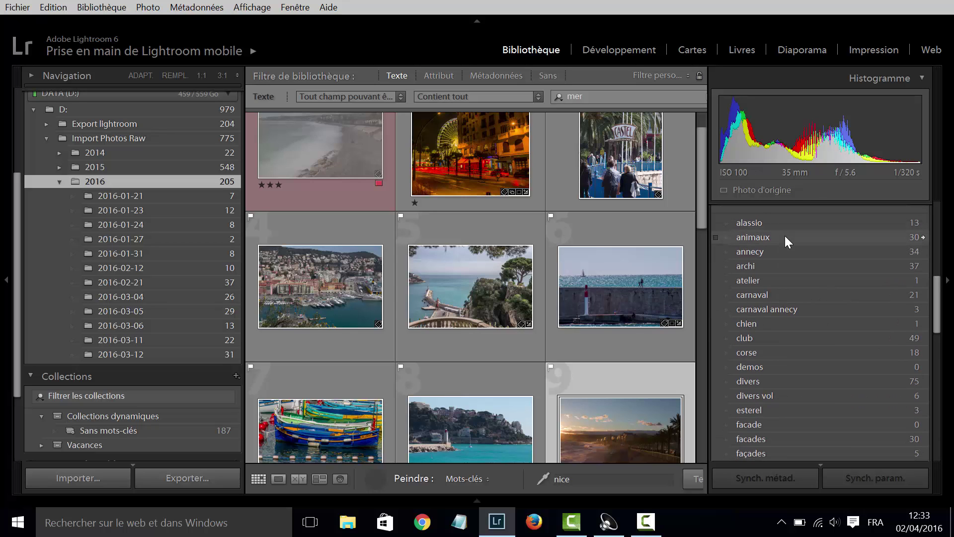
mouse_move(776, 295)
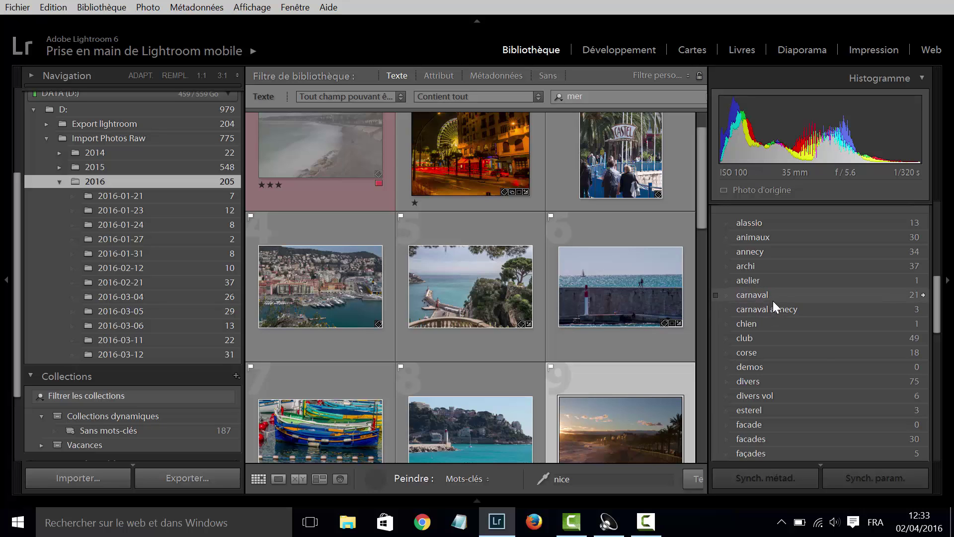
left_click(922, 295)
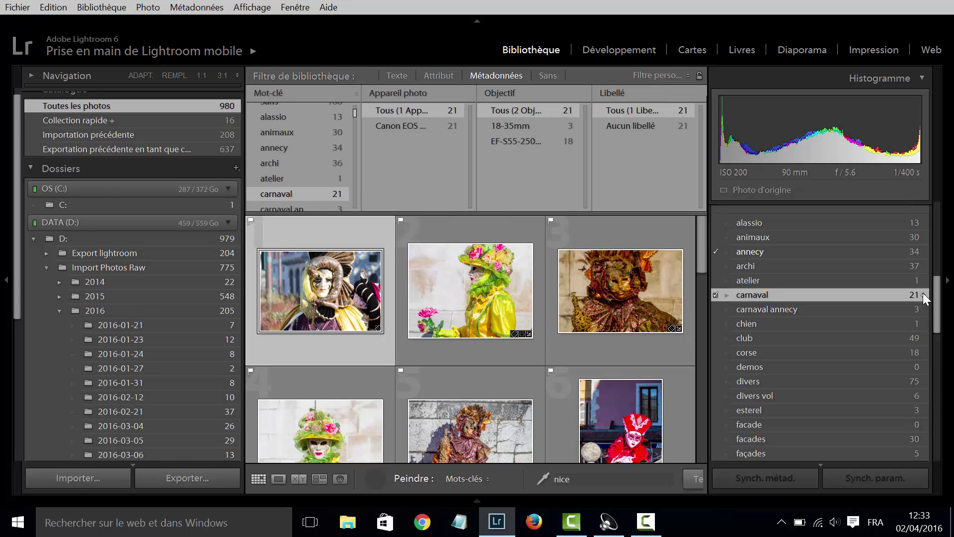
Clear the filter, briefly filter by 'divers', then set the filter back to Sans.
left_click(542, 74)
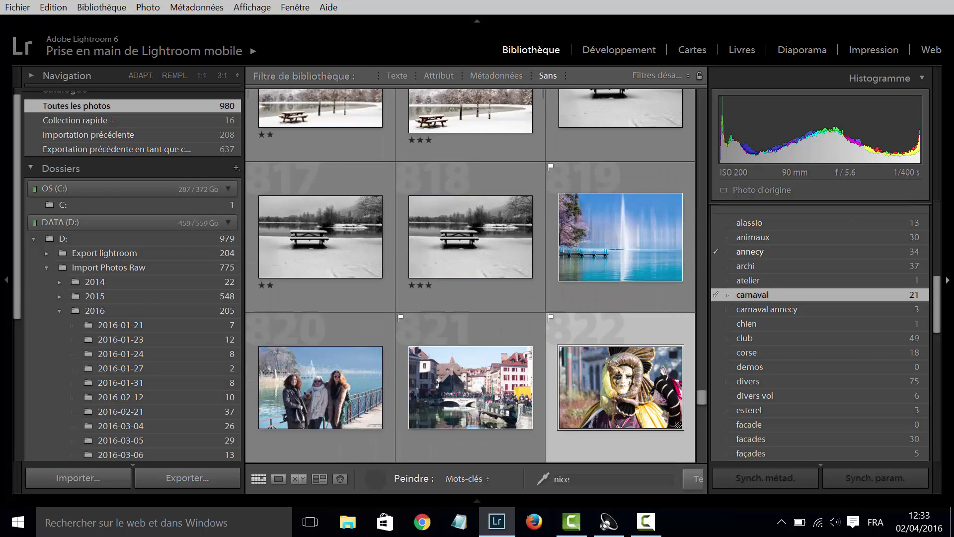
scroll(939, 299, "down", 2)
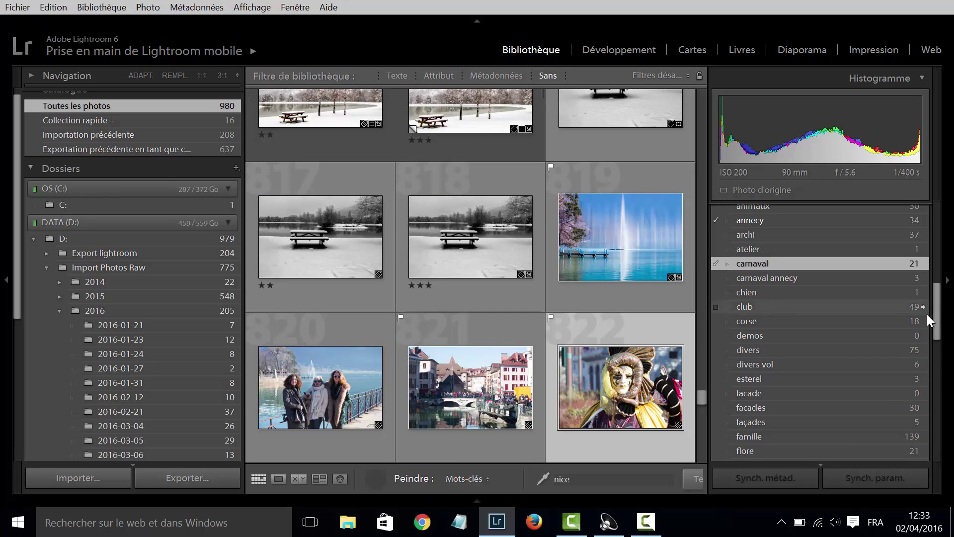
left_click(923, 349)
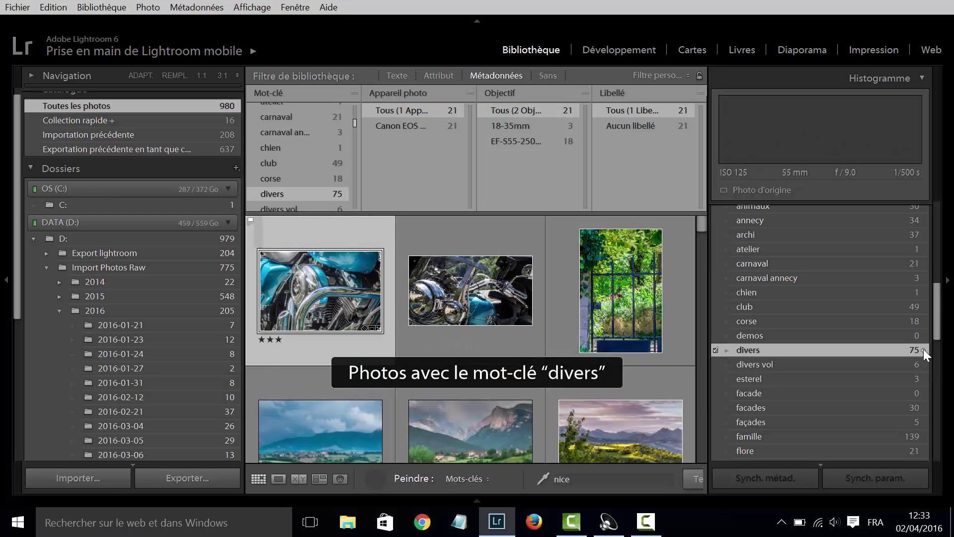
left_click(552, 77)
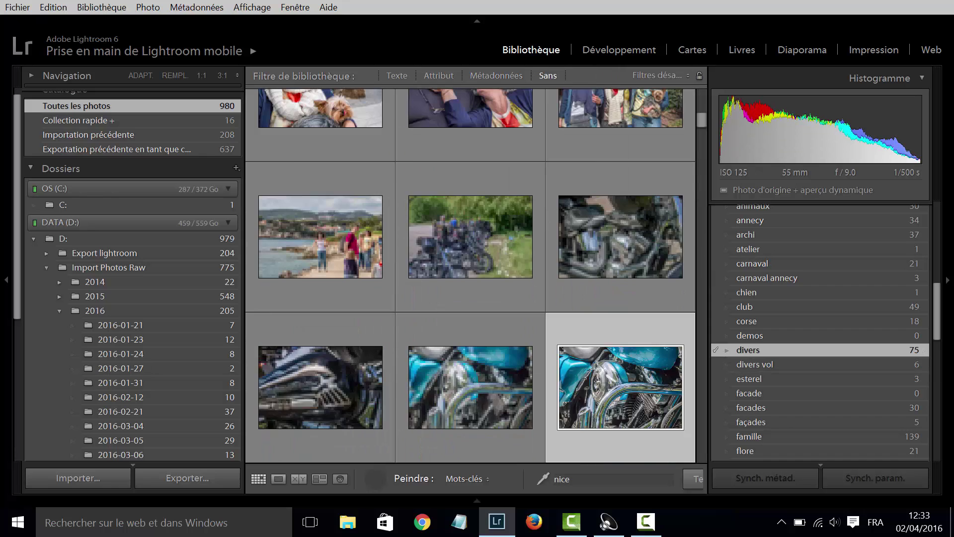
mouse_move(940, 305)
left_mouse_down()
mouse_move(944, 337)
mouse_move(940, 224)
left_mouse_up()
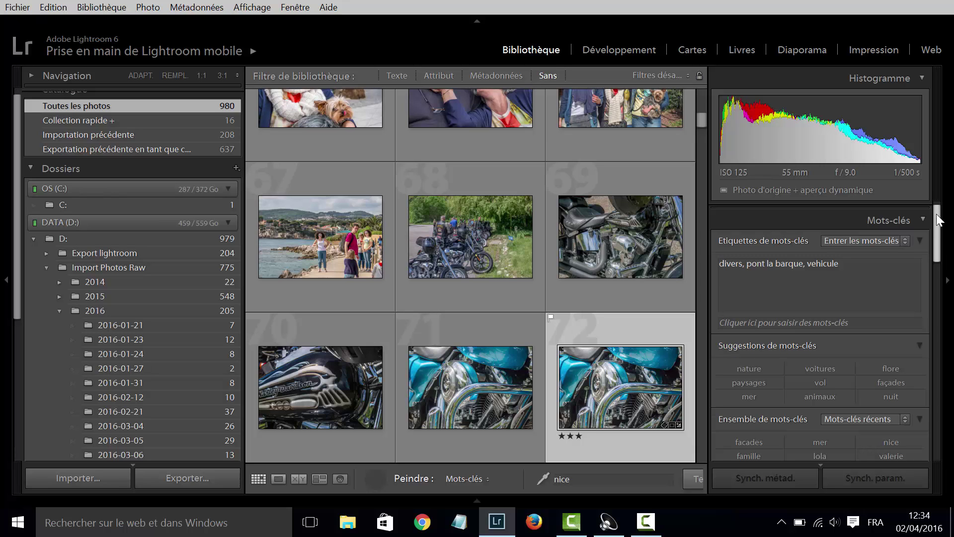
scroll(937, 224, "down", 3)
scroll(936, 225, "up", 3)
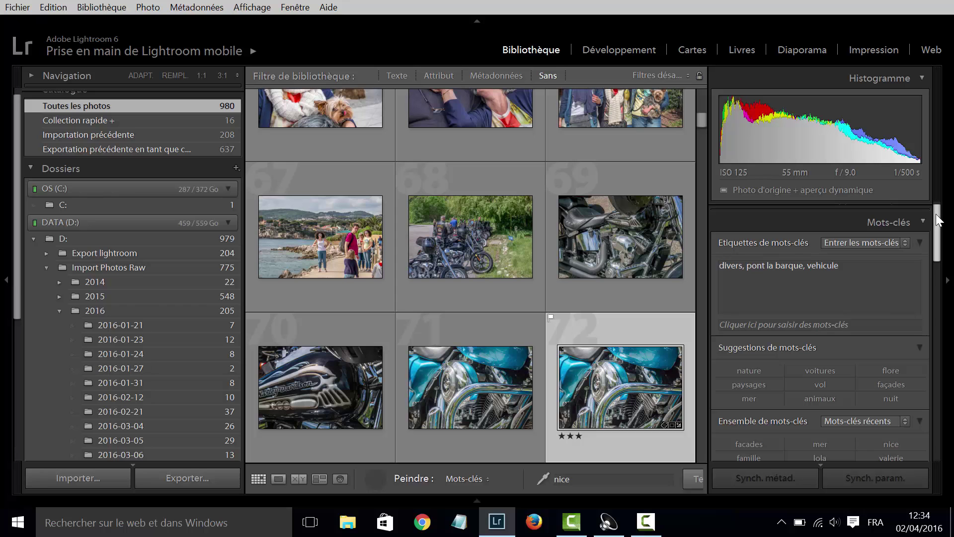
mouse_move(937, 219)
left_mouse_down()
mouse_move(937, 358)
mouse_move(946, 325)
mouse_move(934, 207)
left_mouse_up()
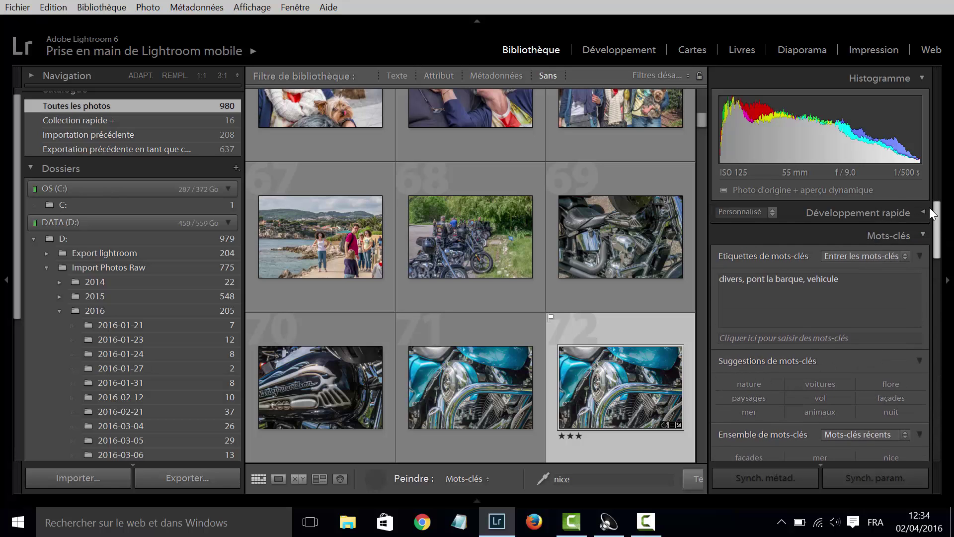